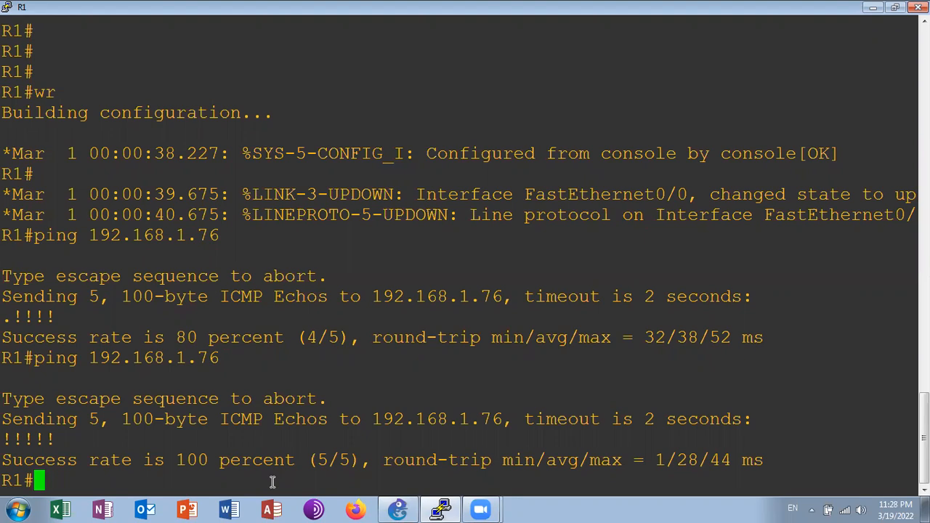
Show the brief IP interface summary on R1 with sh ip int brief
type("sh ip int br")
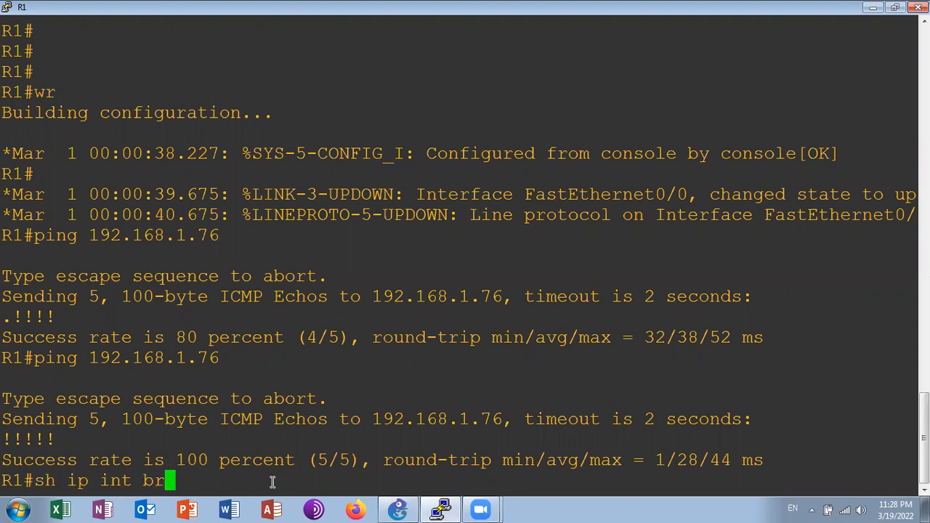
key("Tab")
key("Return")
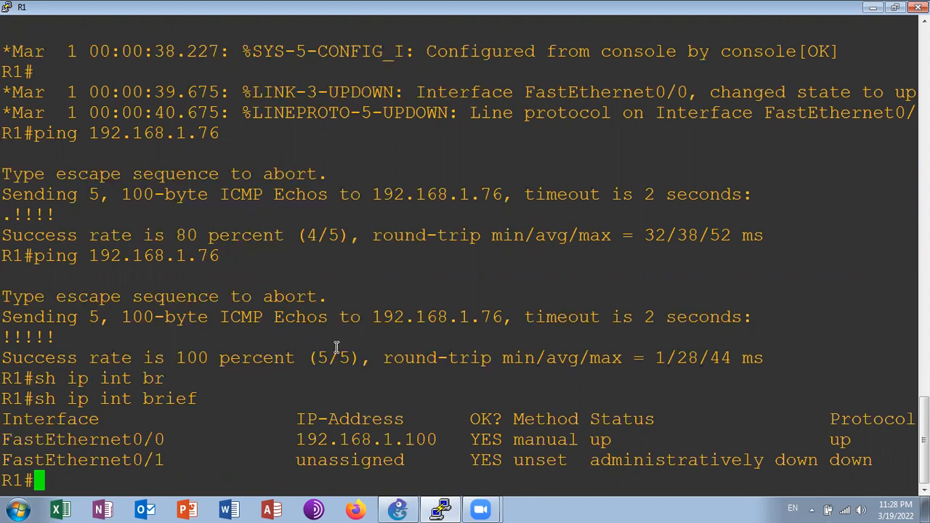
Check the host PC's IP settings by running ipconfig in a Windows command prompt, then close that prompt
key("super+r")
type("cmd")
key("Return")
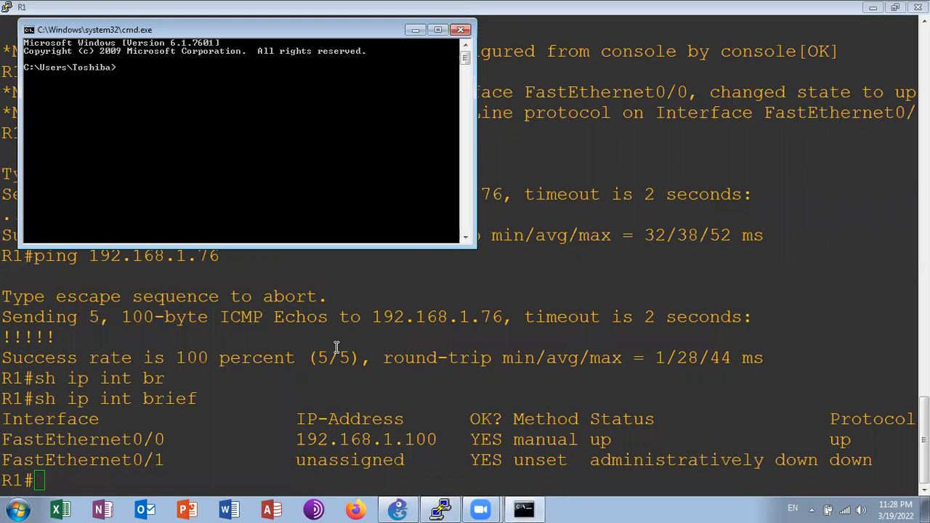
type("ipconfig")
key("Return")
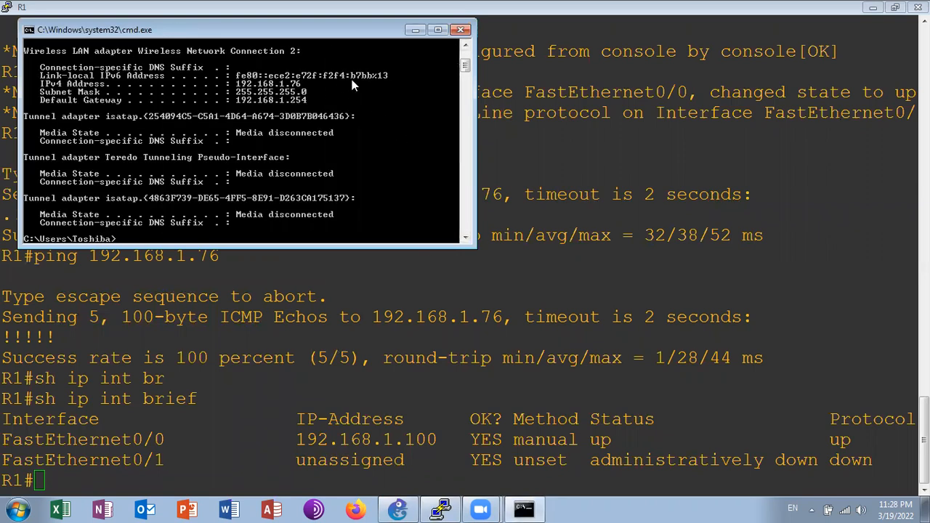
left_click(462, 32)
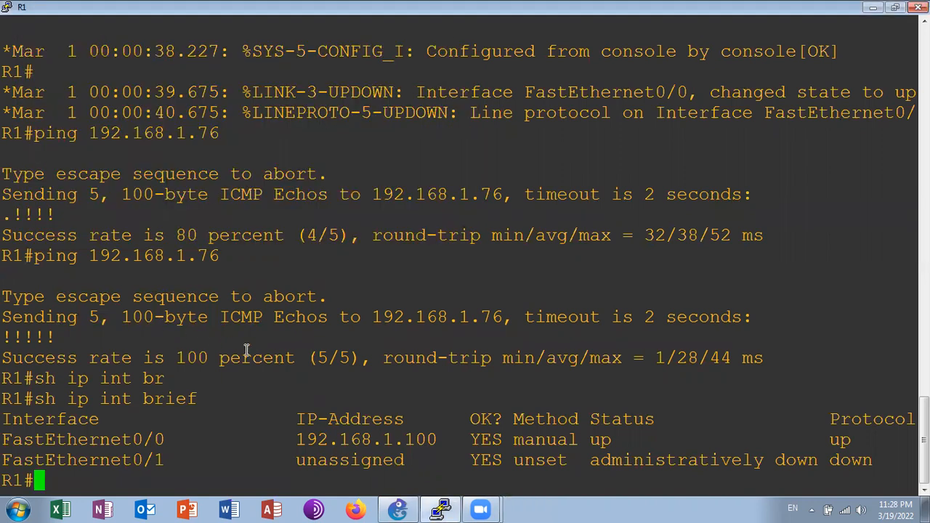
Review the generic Ethernet NIO in Cloud 1's configuration in GNS3, using Wireless Network Connection 2, and accept the settings
left_click(873, 9)
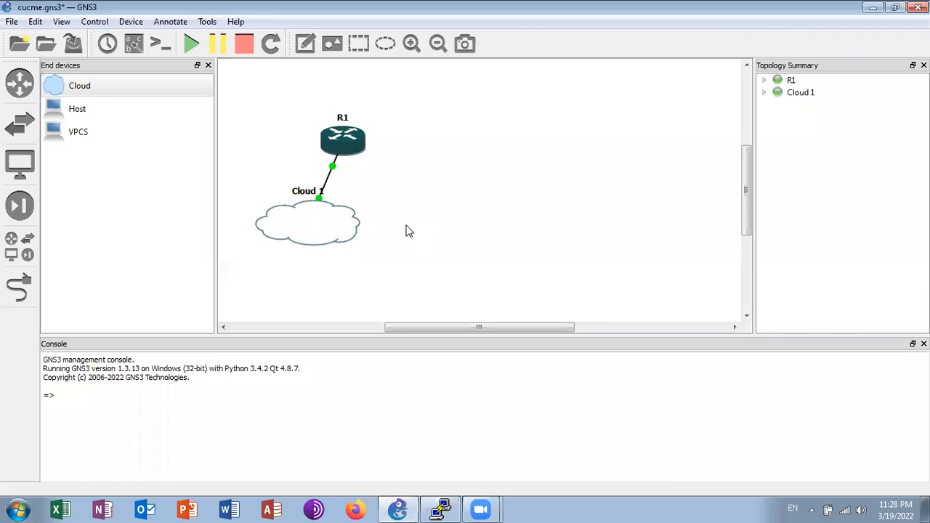
right_click(319, 219)
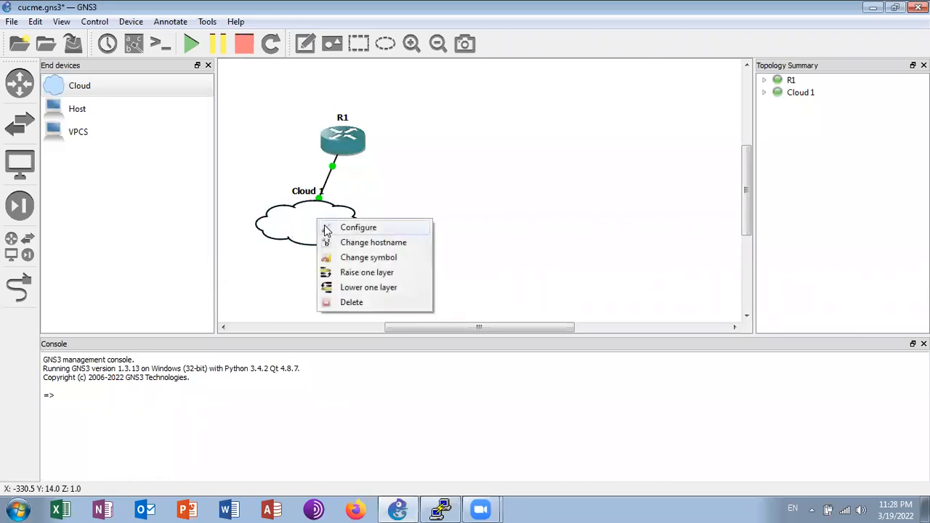
left_click(326, 230)
left_click(288, 129)
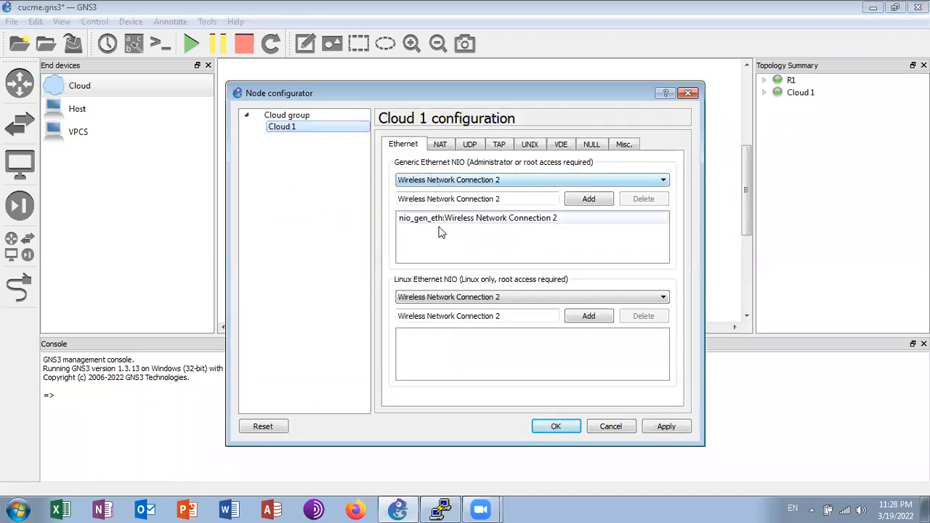
left_click(574, 200)
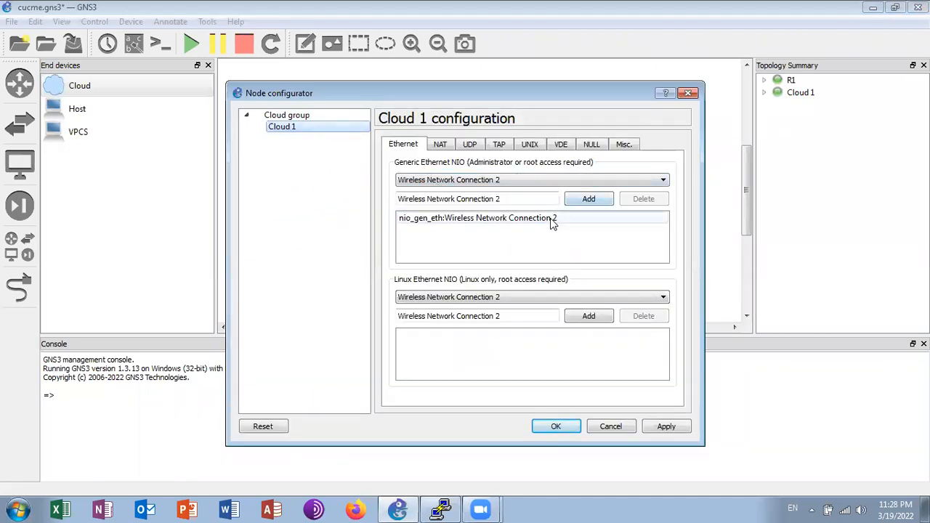
left_click(557, 426)
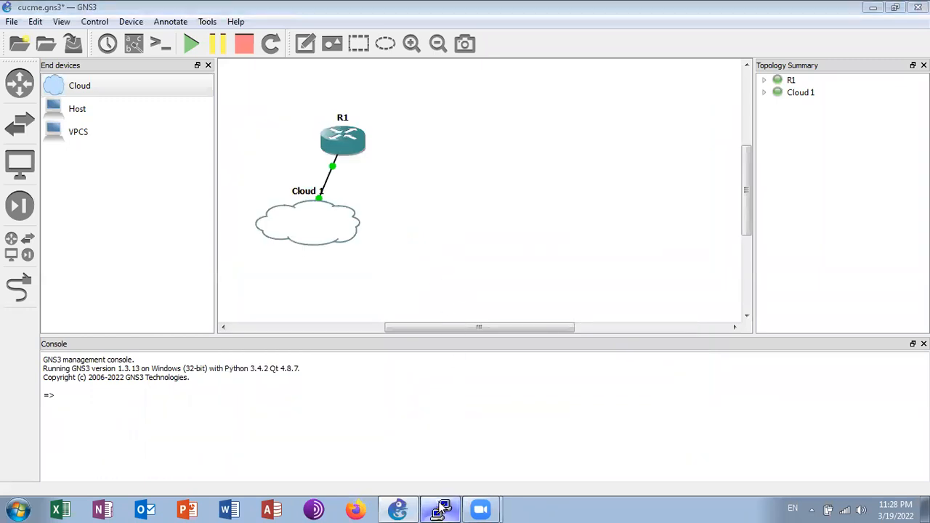
Close R1's console session and stop all devices in the topology
left_click(442, 509)
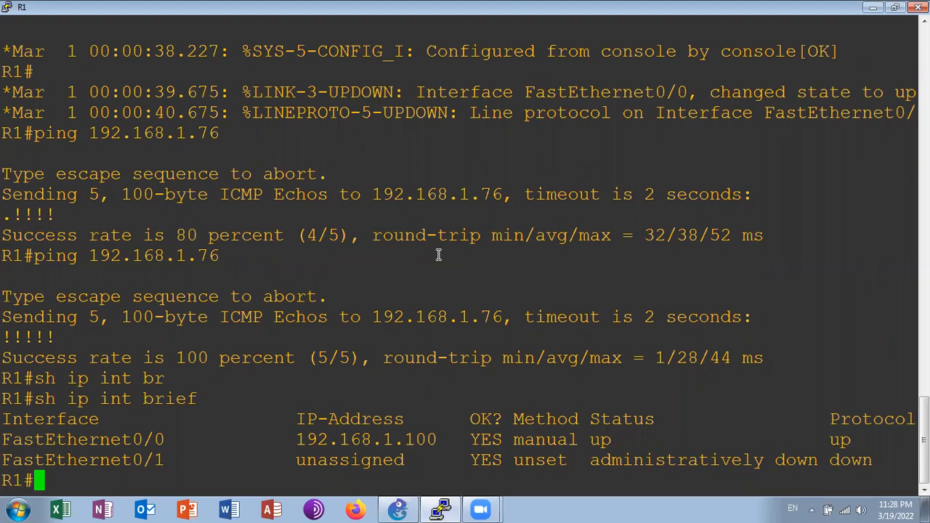
left_click(919, 8)
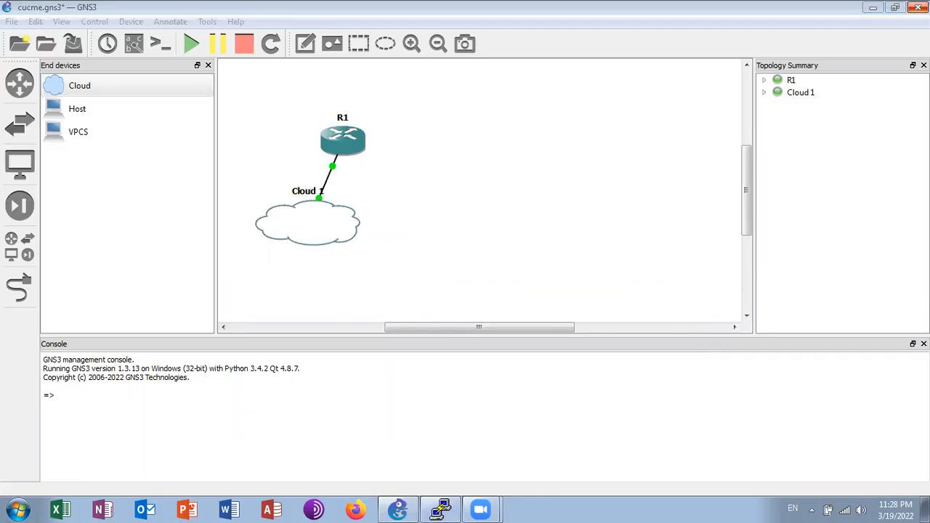
left_click(245, 45)
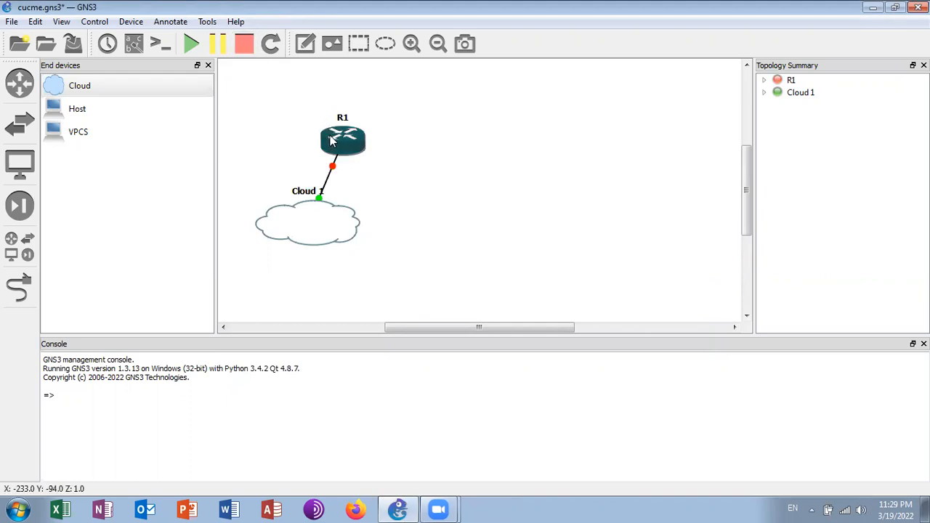
Set R1's PCMCIA disk0 size to 256 MiB in its memories and disks configuration
right_click(331, 142)
left_click(346, 149)
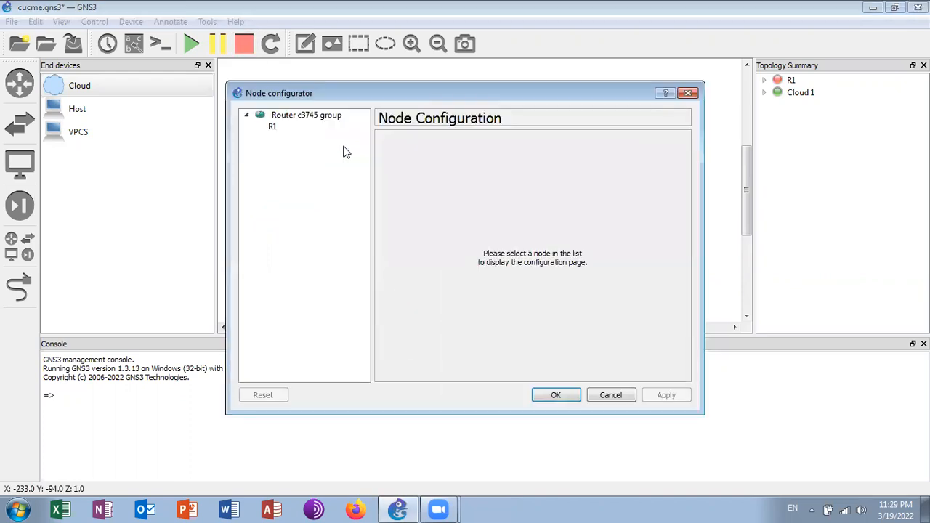
left_click(283, 129)
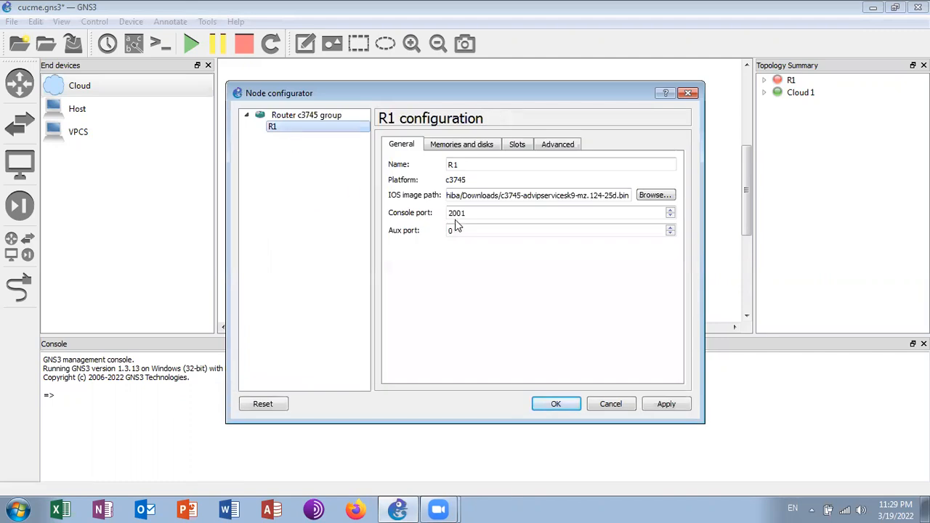
left_click(436, 146)
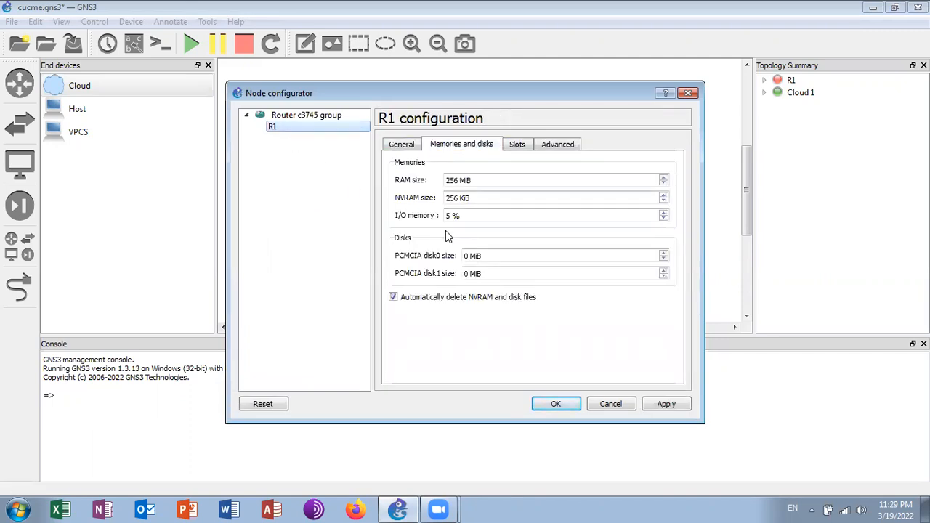
left_click(468, 256)
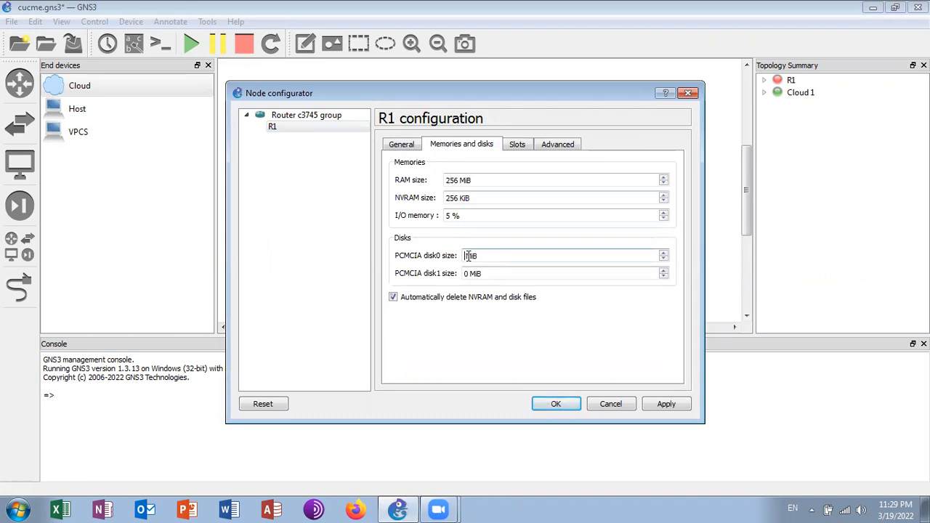
type("256")
left_click(555, 404)
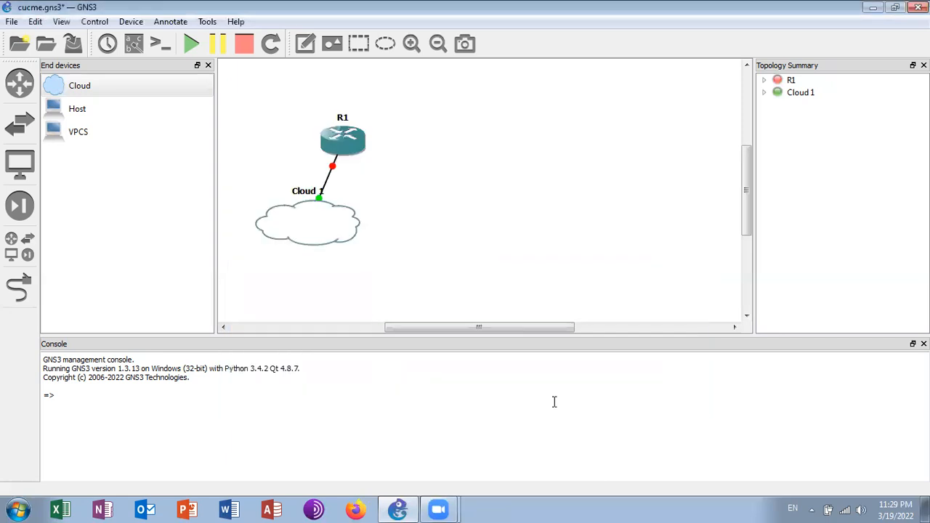
Start router R1 and open its console maximized, leaving it minimized while the IOS image loads
right_click(338, 144)
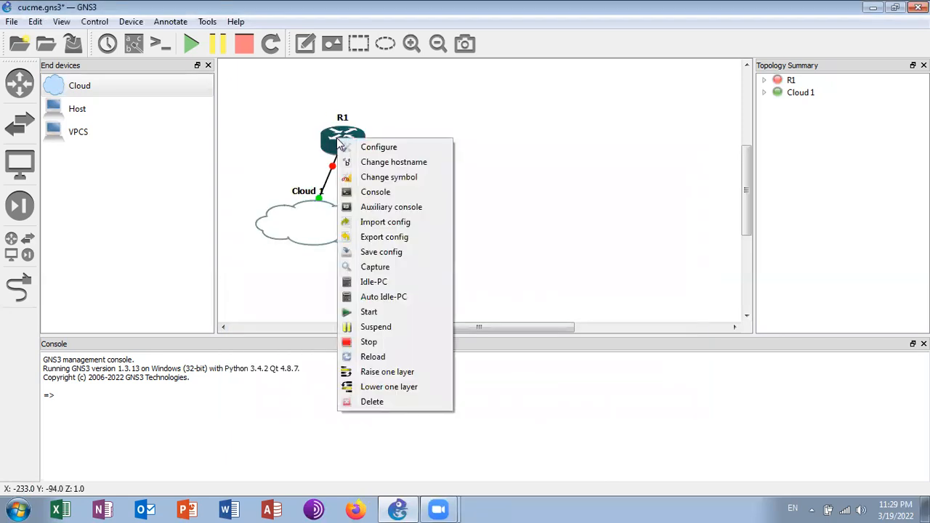
left_click(370, 317)
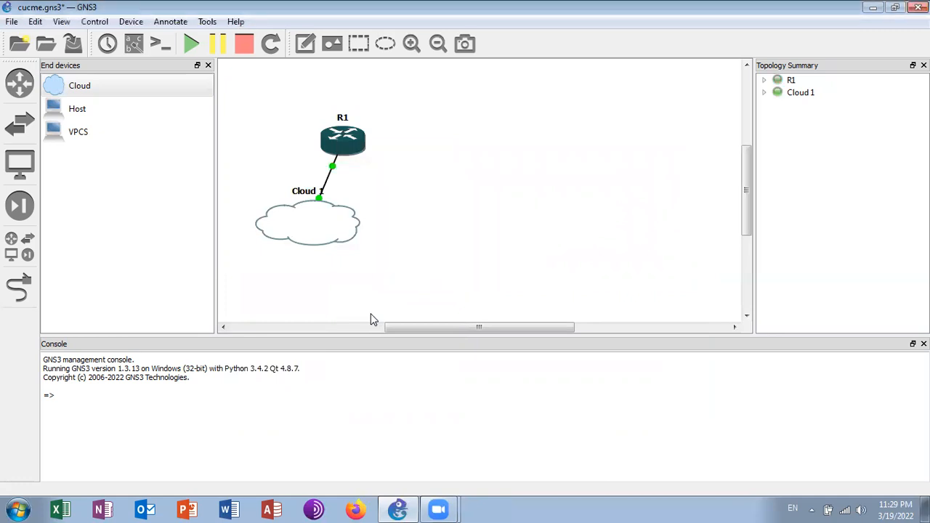
right_click(351, 143)
left_click(375, 194)
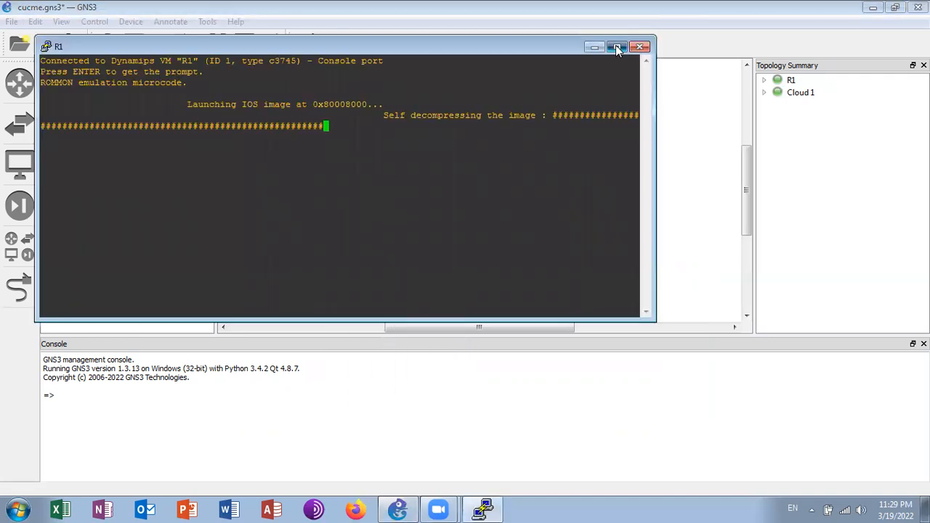
left_click(617, 47)
left_click(873, 8)
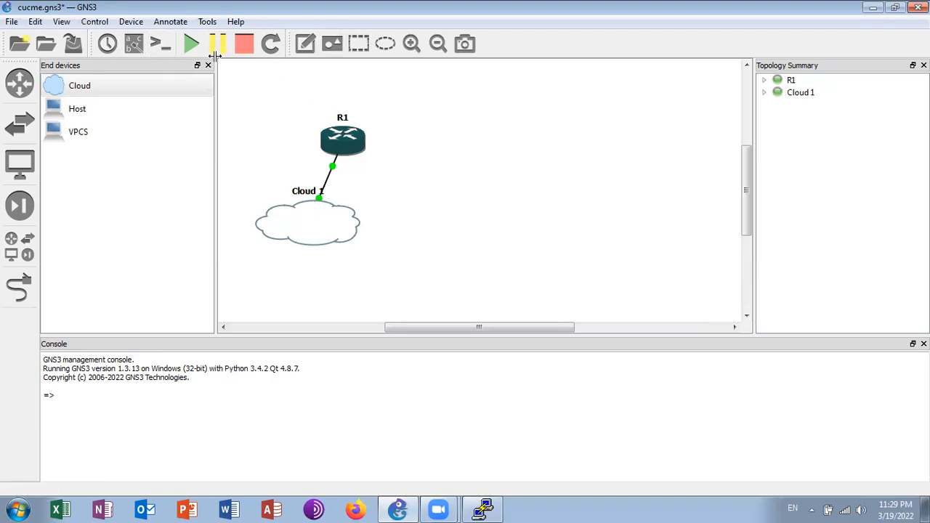
Add a text note beside the topology with the lines "Firewall.cx", "Downloads" and "Cisco Tools"
left_click(359, 45)
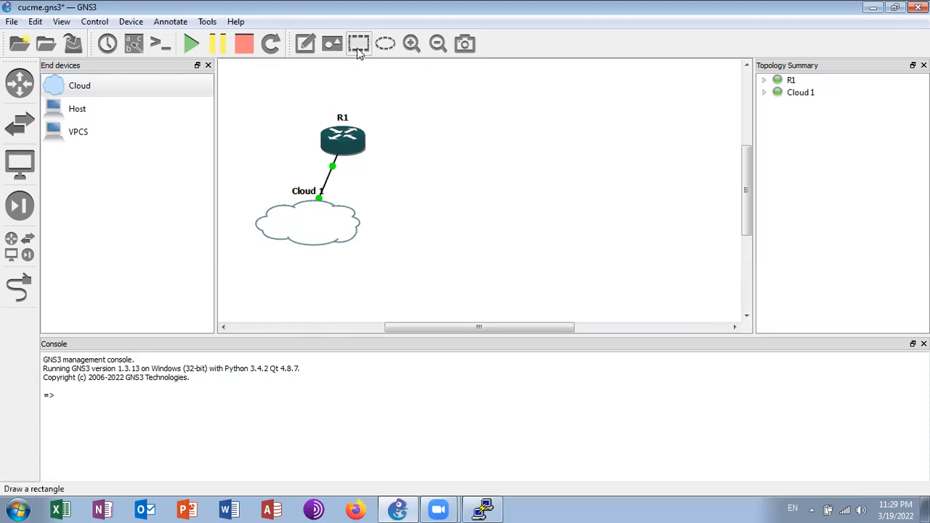
left_click(305, 44)
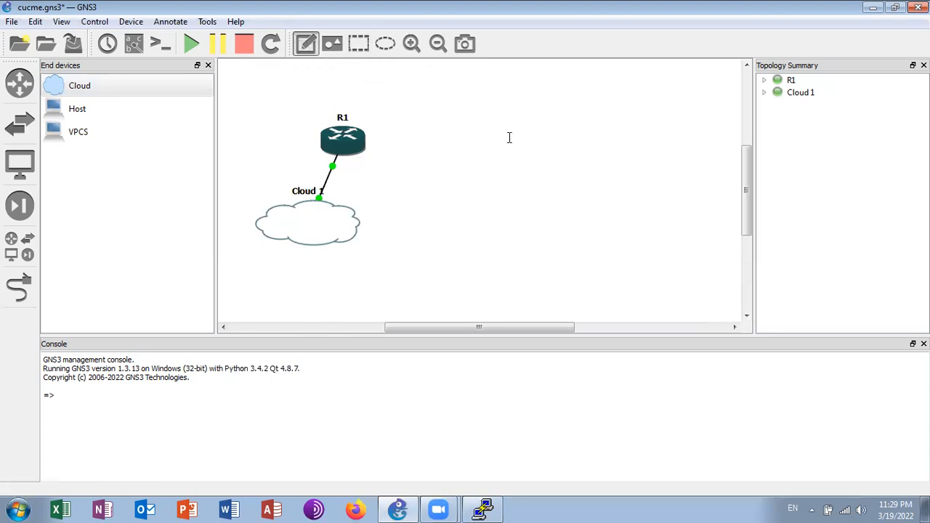
left_click(530, 112)
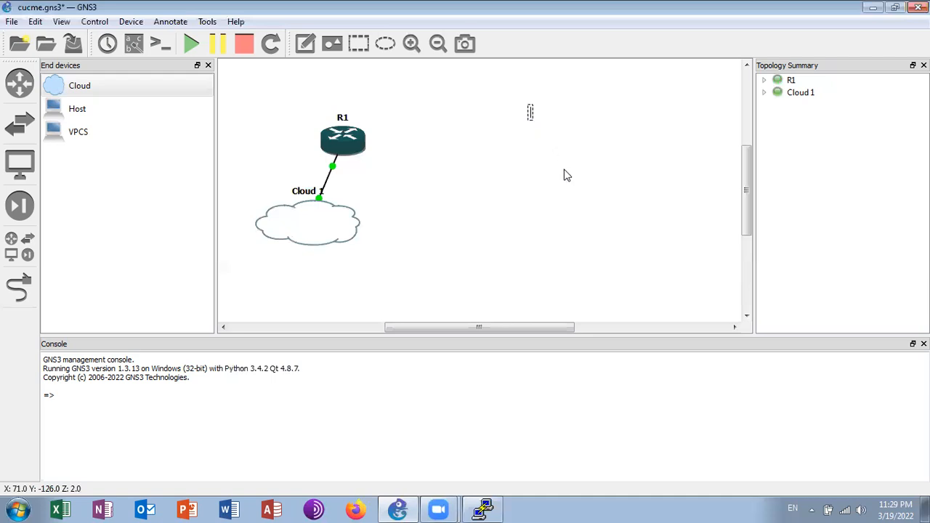
type("Firewal")
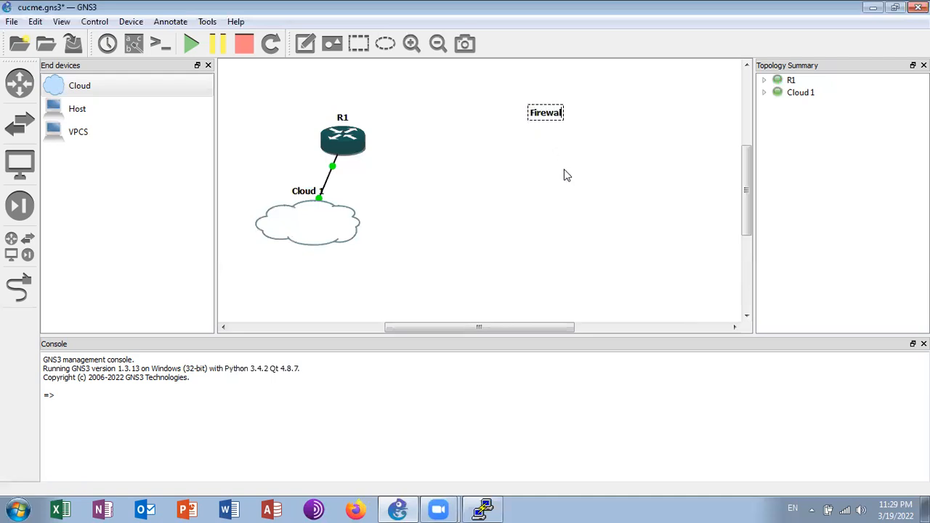
type("l.cx")
key("Return")
type("Downloads")
key("Return")
type("Cisco Tools")
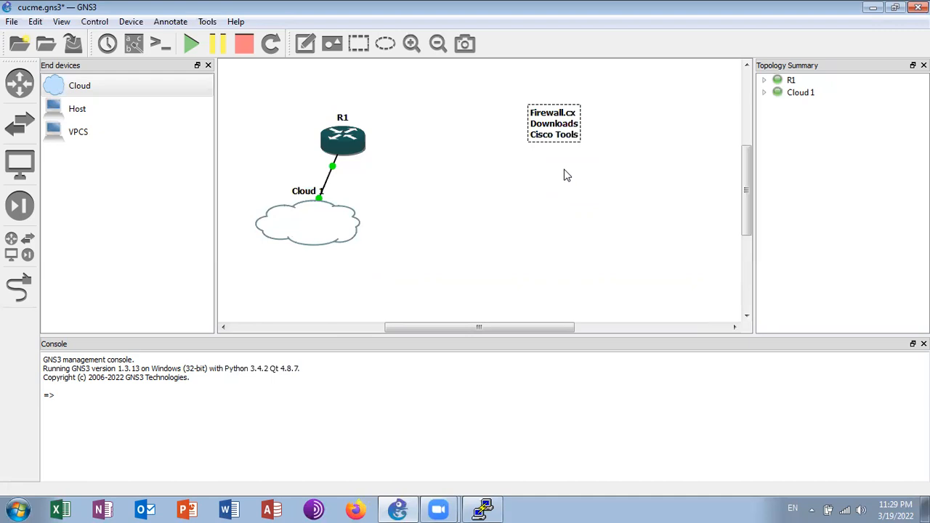
type(" - ccme gui files ")
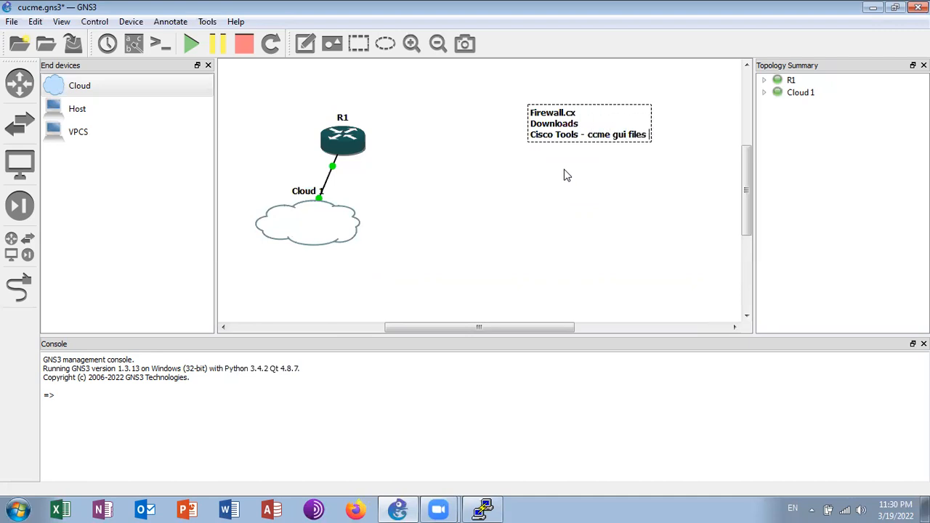
type("and extract it")
Extend the note's "Cisco Tools" line with " - ccme gui files and extract it" and begin a new line
key("Return")
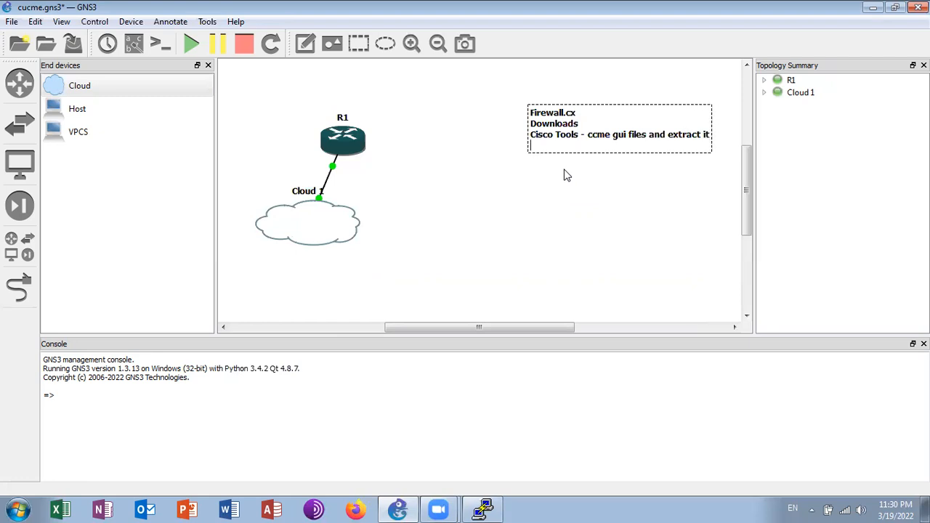
Add "TFTPD64 or 32-bit" as the fourth line of the note
type("TFTF")
type("D64 or")
type(" 32-bit")
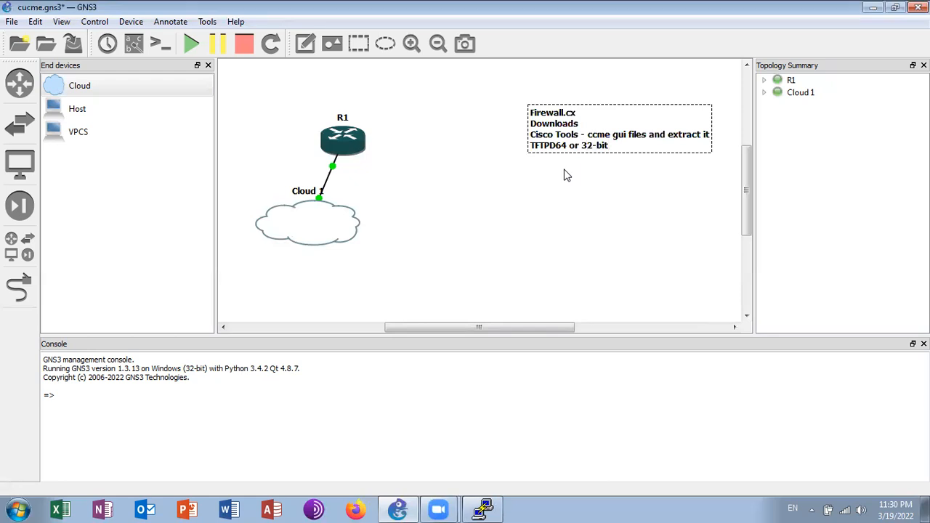
Restore the running TFTPD32 server, view the files in its base directory, and switch back to the R1 console
left_click(812, 511)
left_click(799, 451)
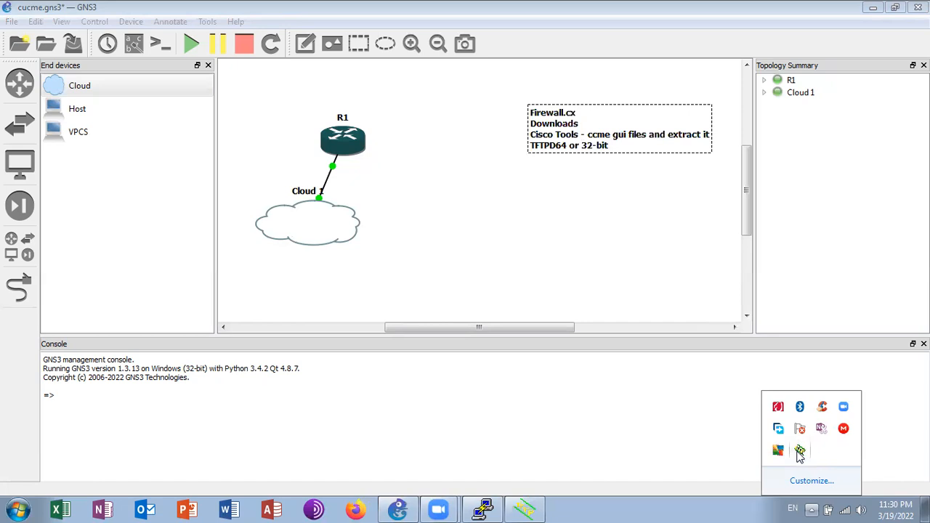
left_click(525, 509)
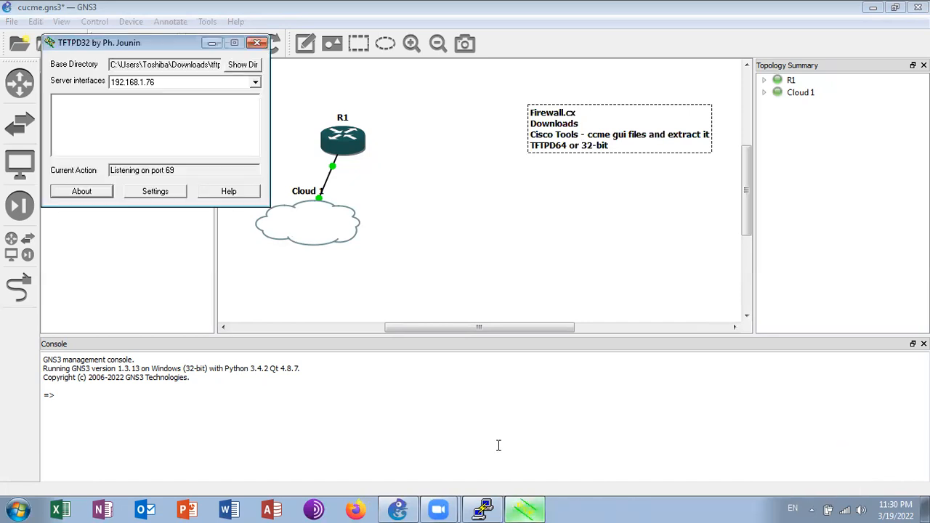
left_click(246, 65)
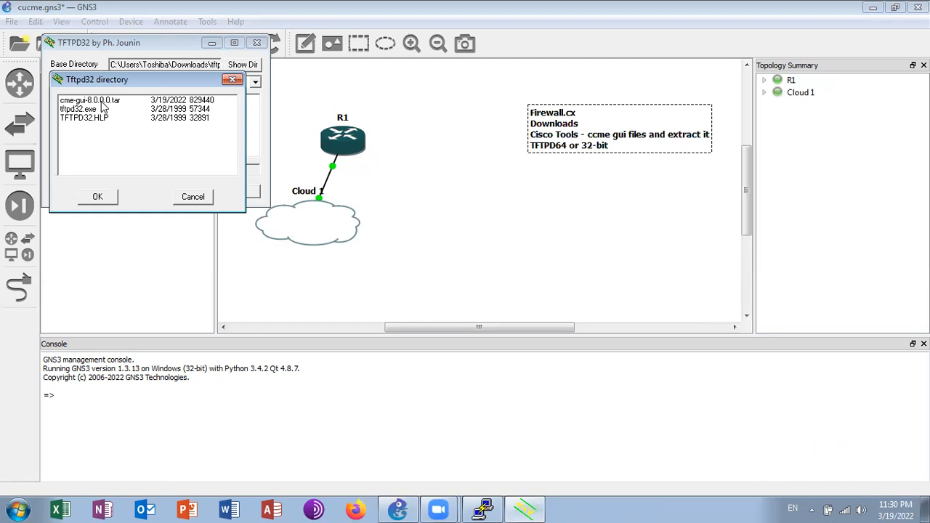
left_click(195, 199)
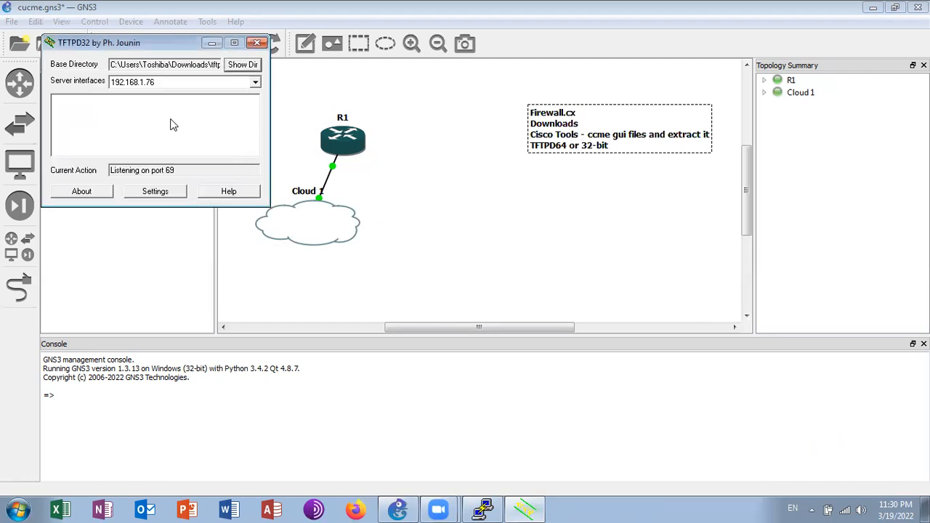
left_click(210, 43)
left_click(481, 509)
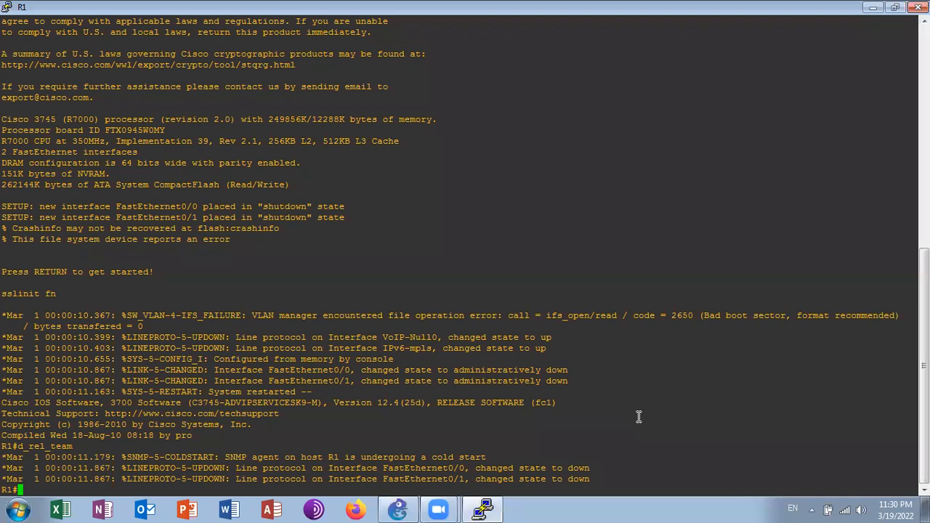
Show the brief IP summary of R1's interfaces
key("Return")
key("Return")
key("Return")
key("Return")
type("sh ip int br")
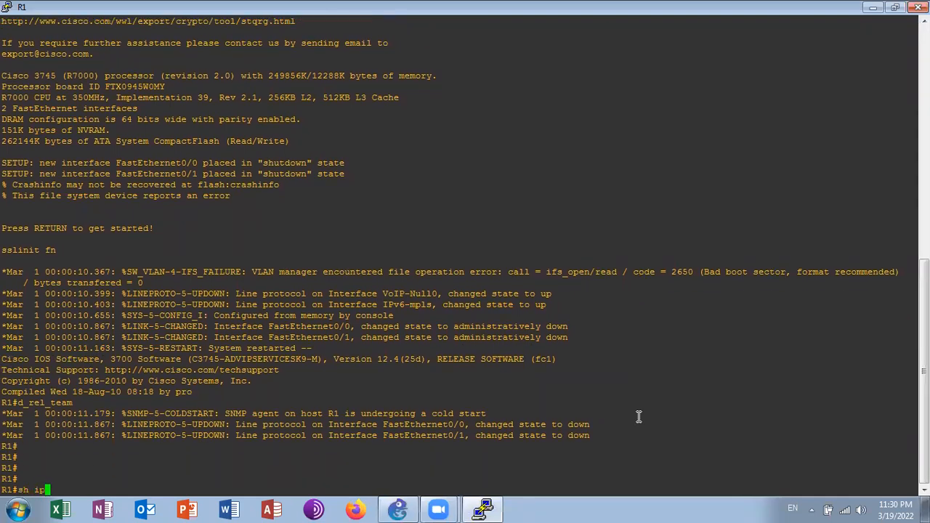
key("Tab")
key("Return")
Assign IP address 192.168.1.100 with mask 255.255.255.0 to R1's interface fa0/0
type("conf t")
key("Return")
type("int fa0/0")
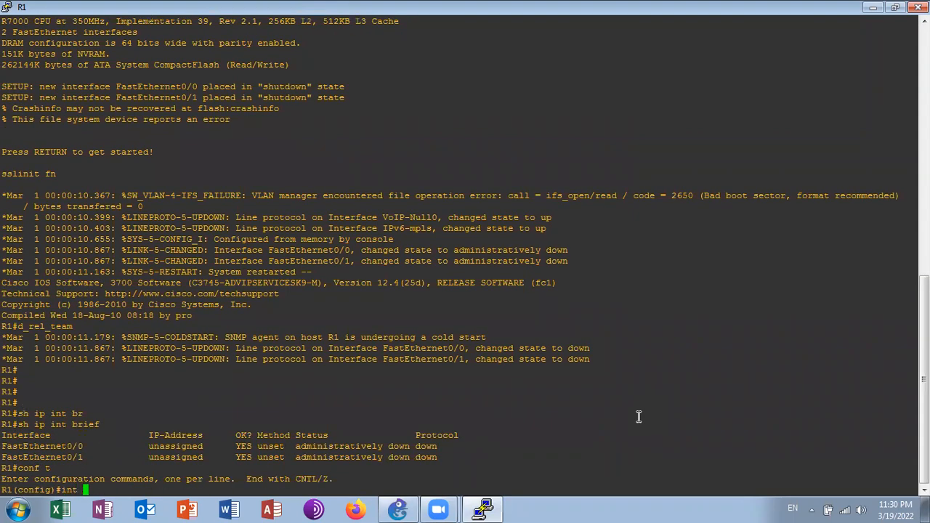
key("Return")
type("ip add")
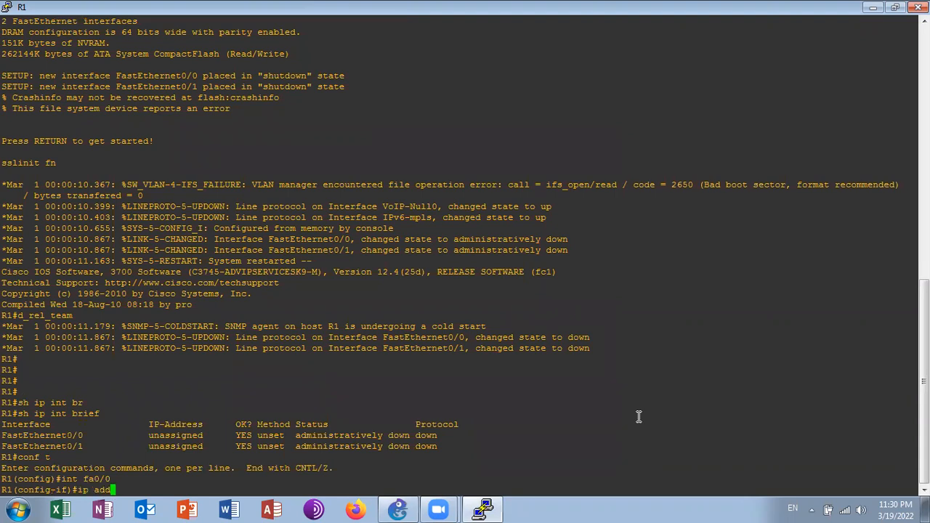
key("Tab")
type("192")
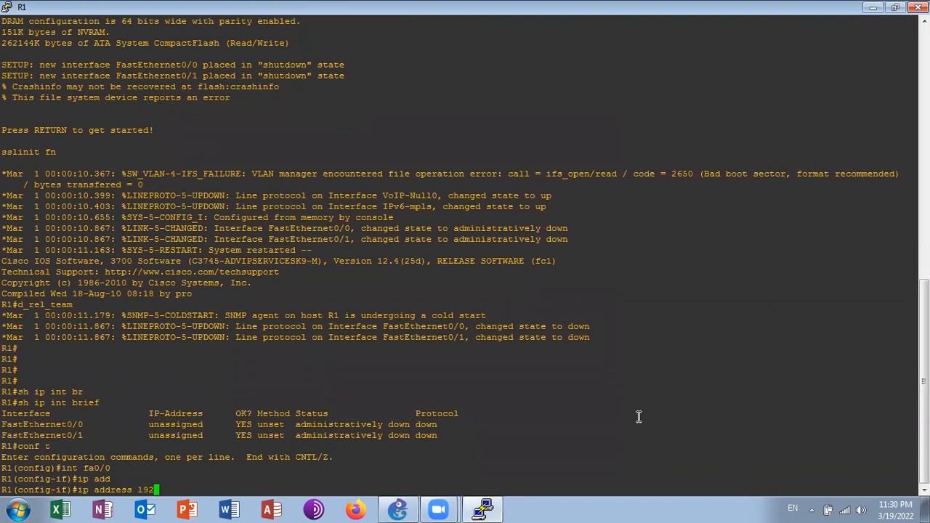
type(".168.1.100 255.255.255.0")
key("Return")
Enable the fa0/0 interface with no shut, then leave configuration mode and save the router's configuration
type("no shut")
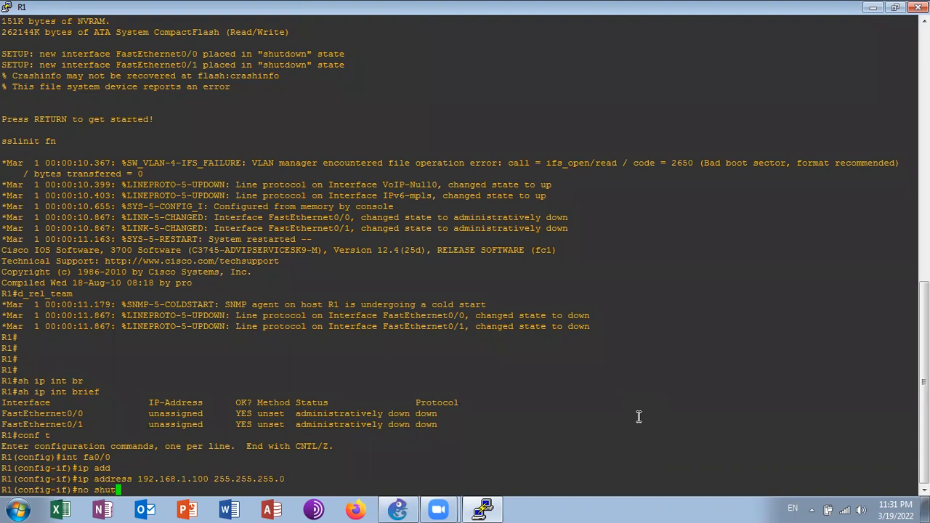
key("Return")
key("ctrl+z")
key("Return")
type("wr")
key("Return")
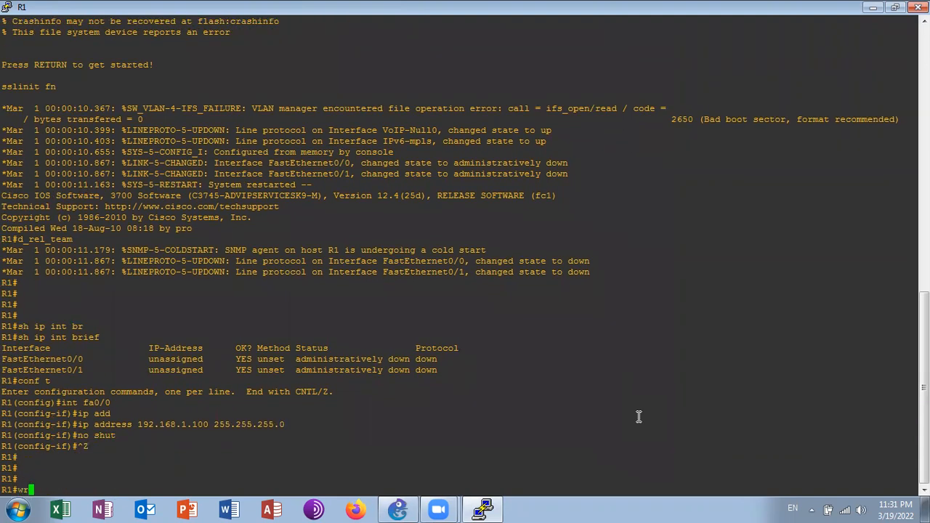
Set the R1 console window's font size to 20 and apply the change to the session
right_click(113, 10)
left_click(179, 206)
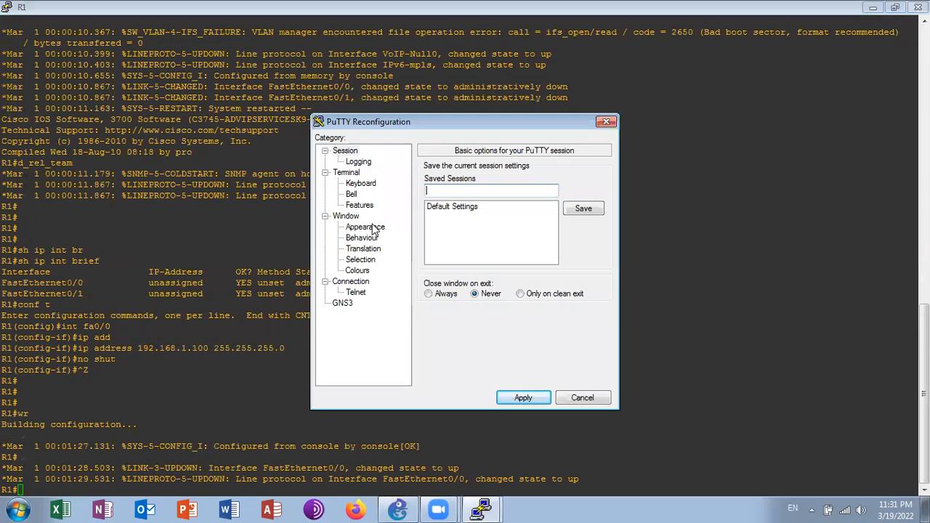
left_click(374, 229)
left_click(596, 251)
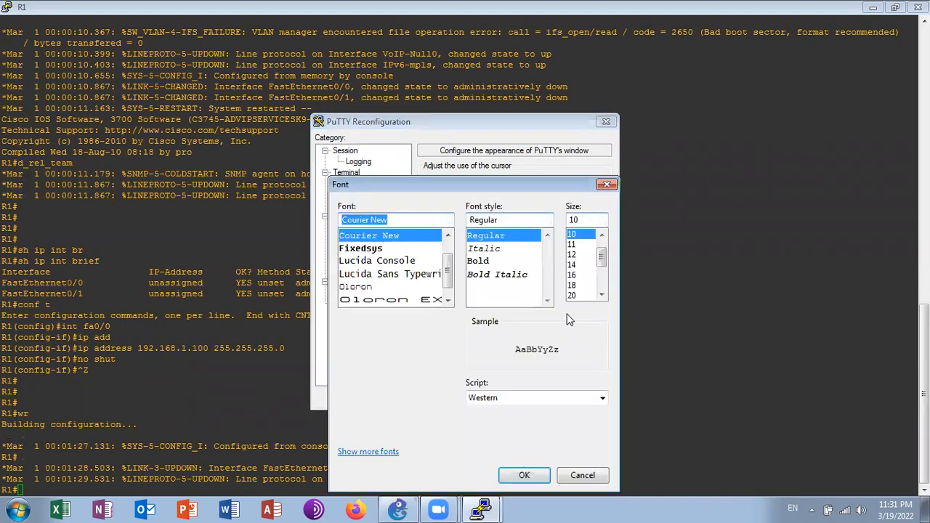
left_click(572, 296)
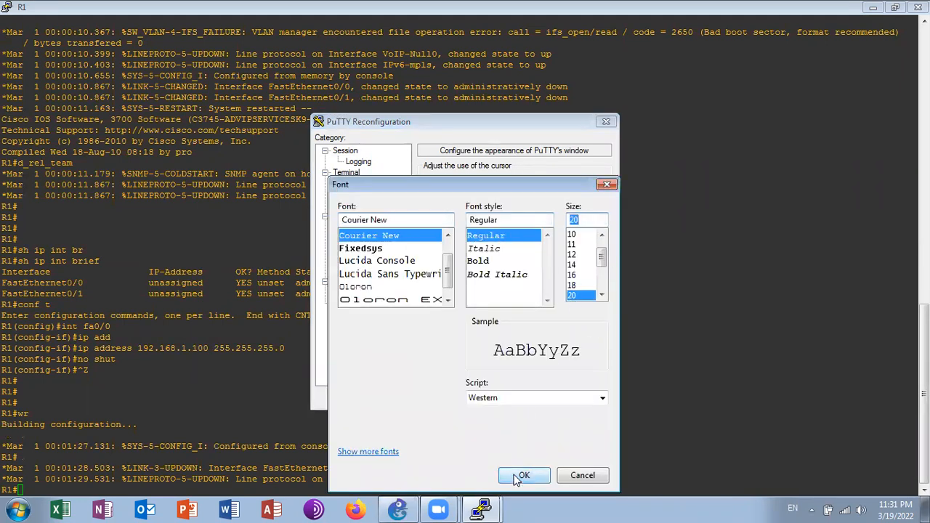
left_click(523, 475)
left_click(514, 398)
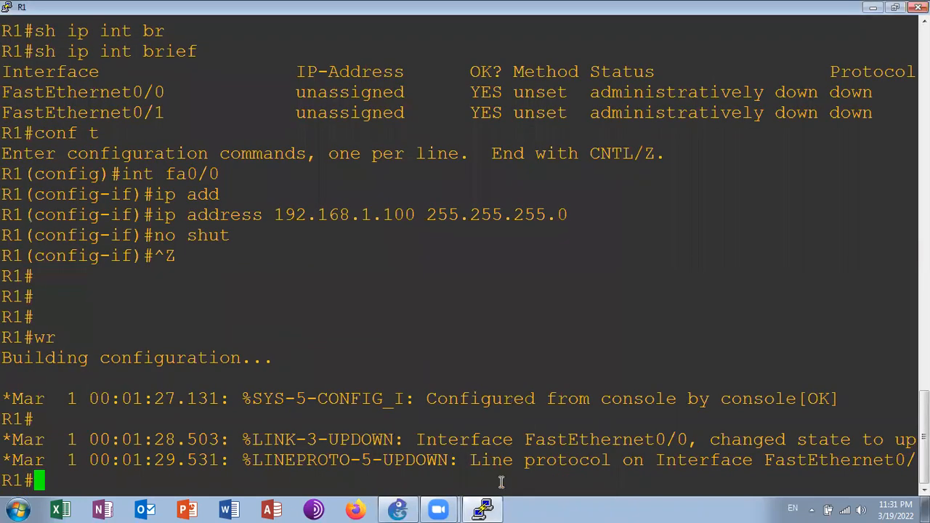
Ping the TFTP host at 192.168.1.76 from R1
type("ping ")
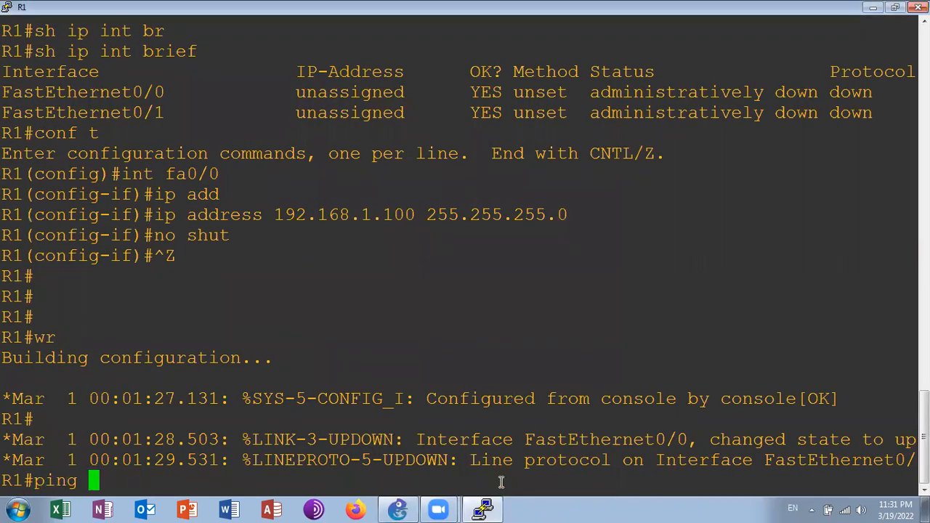
type("192.16")
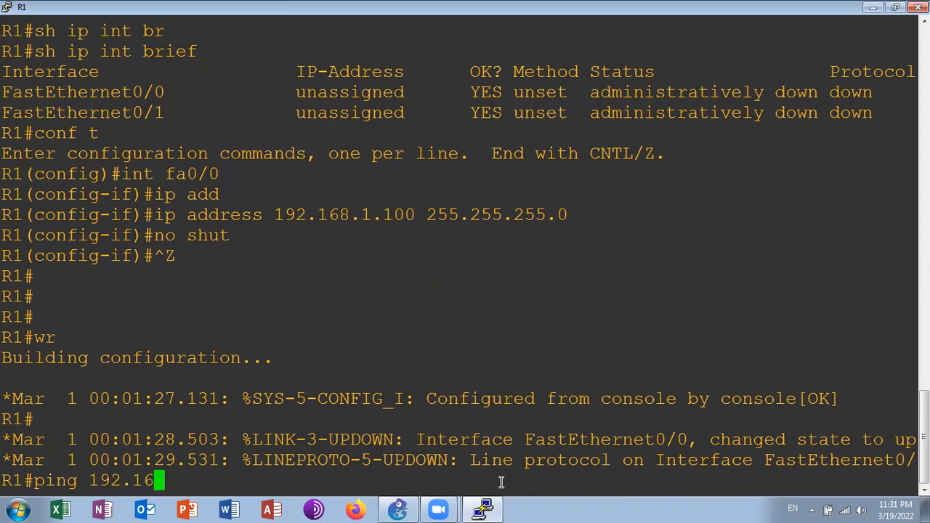
type("8.1.76")
key("Return")
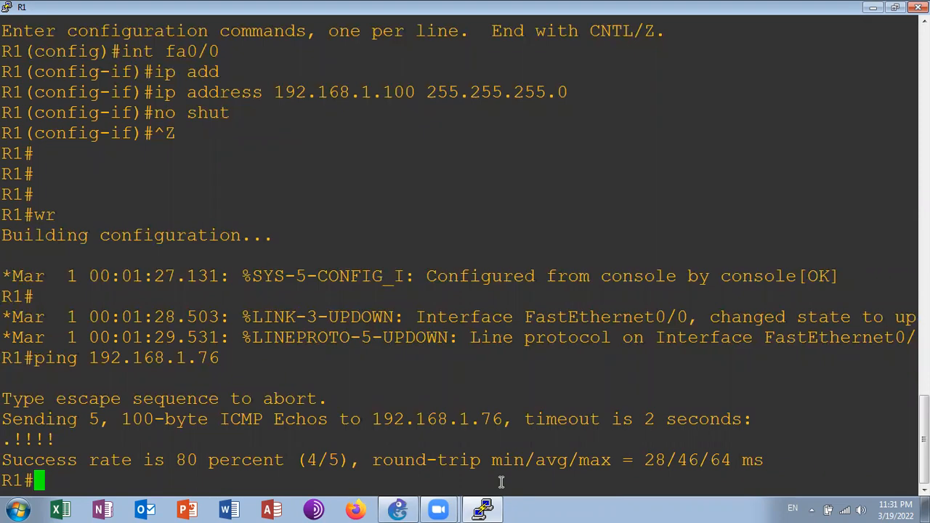
Show the contents of R1's flash storage
type("sh fla")
key("Tab")
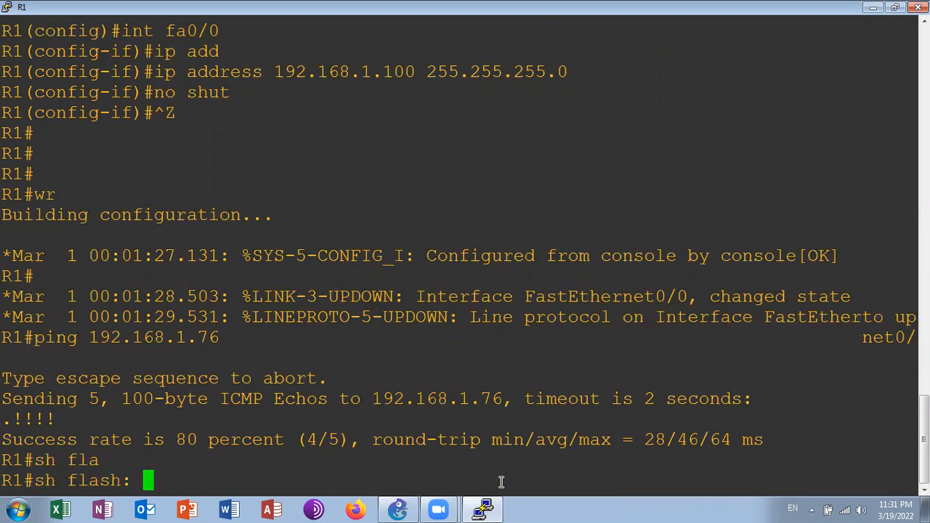
key("Return")
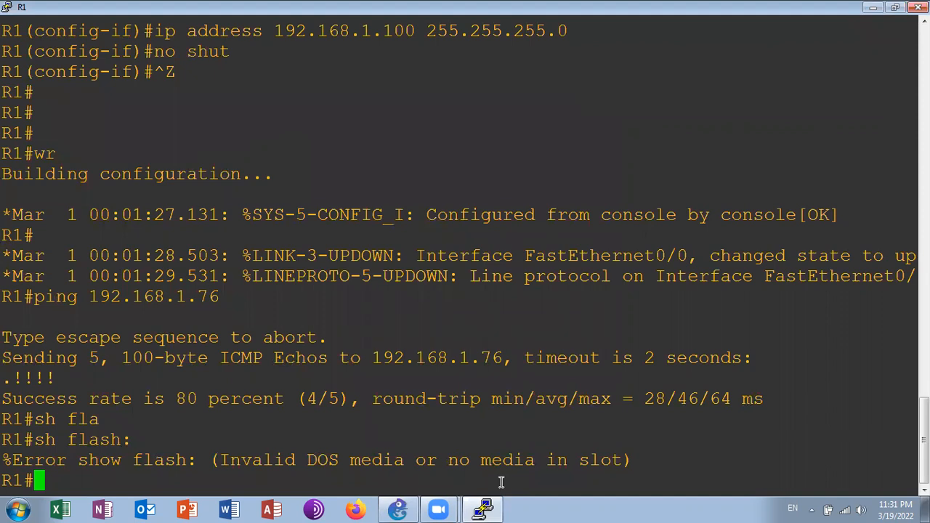
Format R1's flash: file system and accept both confirmations
type("form")
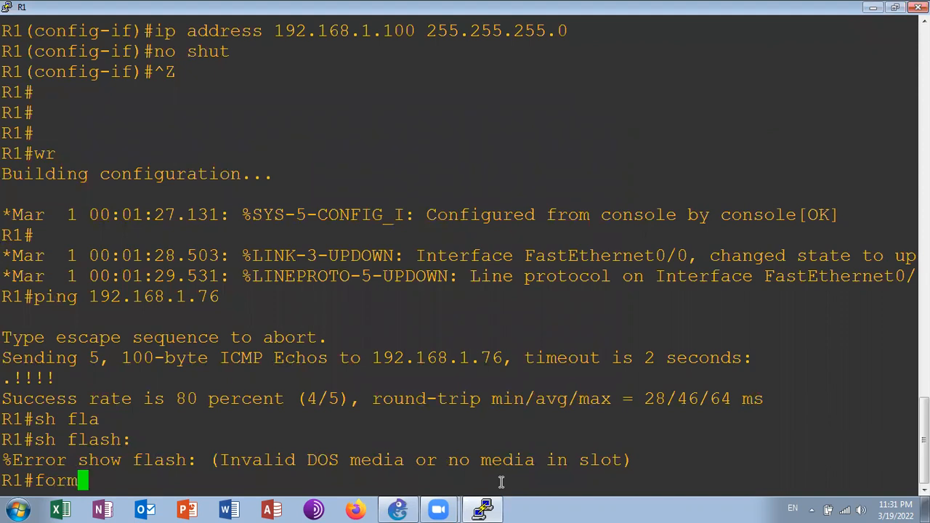
type("at flash")
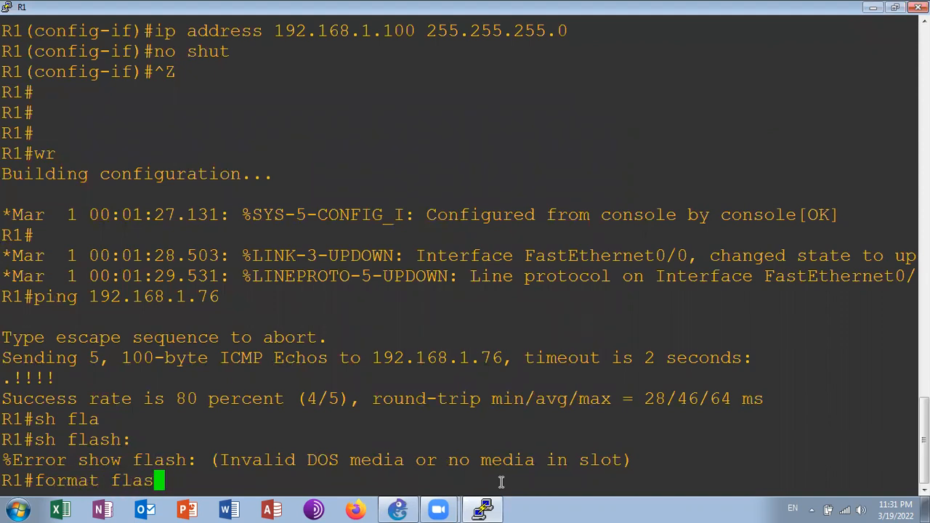
key("Return")
key("Up")
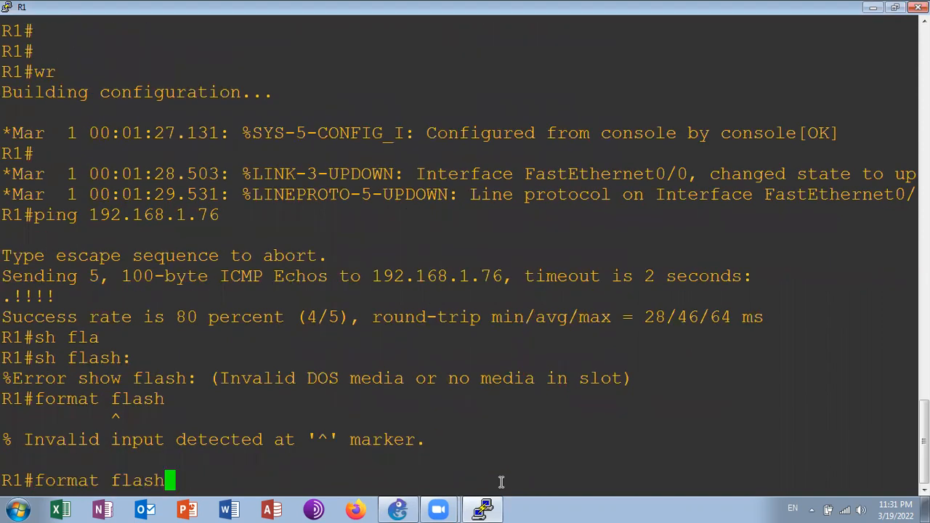
type(":")
key("Return")
key("Return")
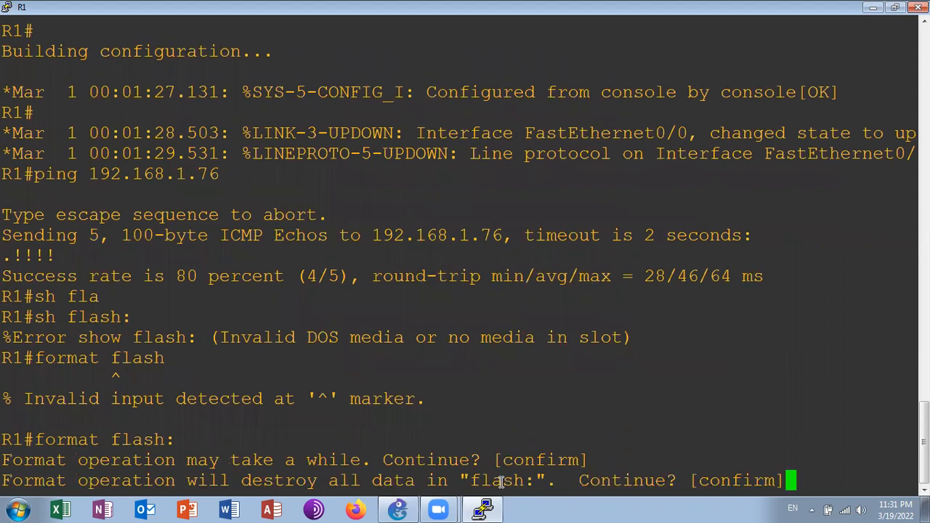
List the files and free space on the newly formatted flash
key("Return")
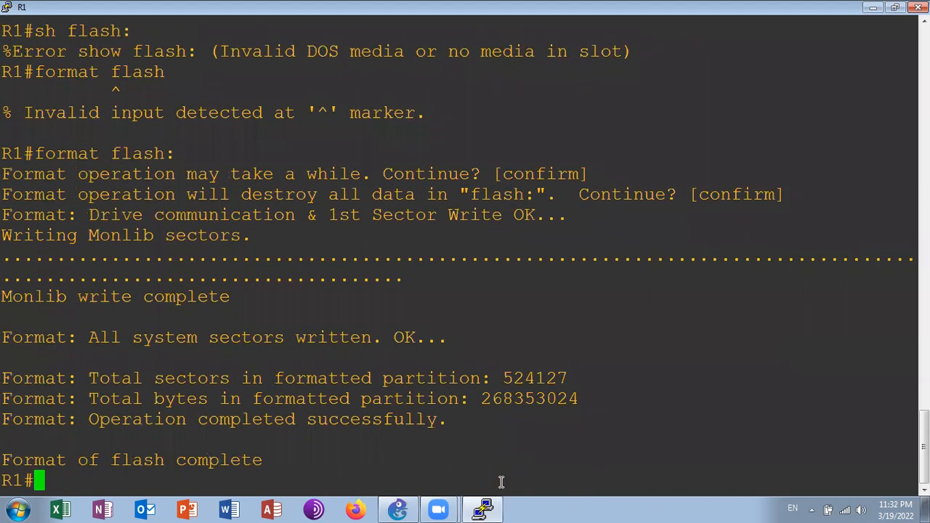
type("sh fla")
key("Tab")
key("Return")
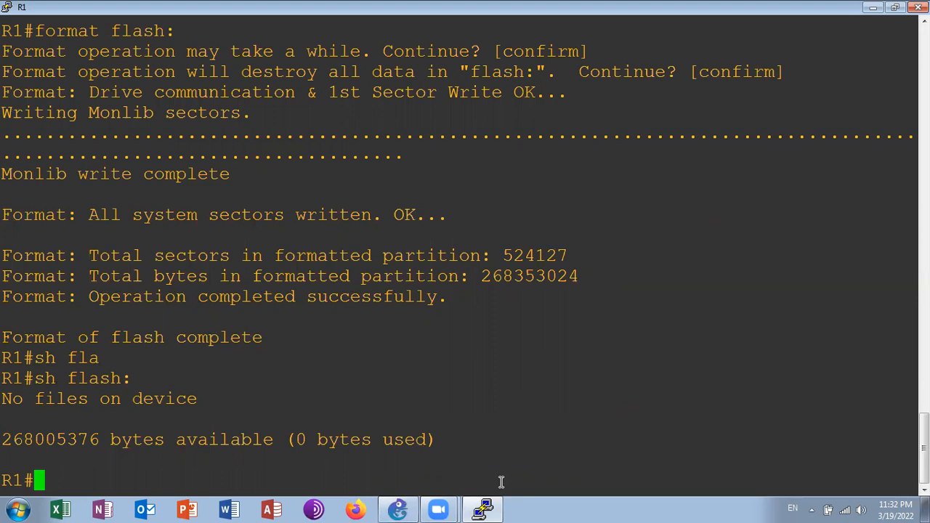
Extract the archive cme-gui-8.0.0.0.tar from tftp://192.168.1.76 into flash: with archive tar /xtract
type("arc")
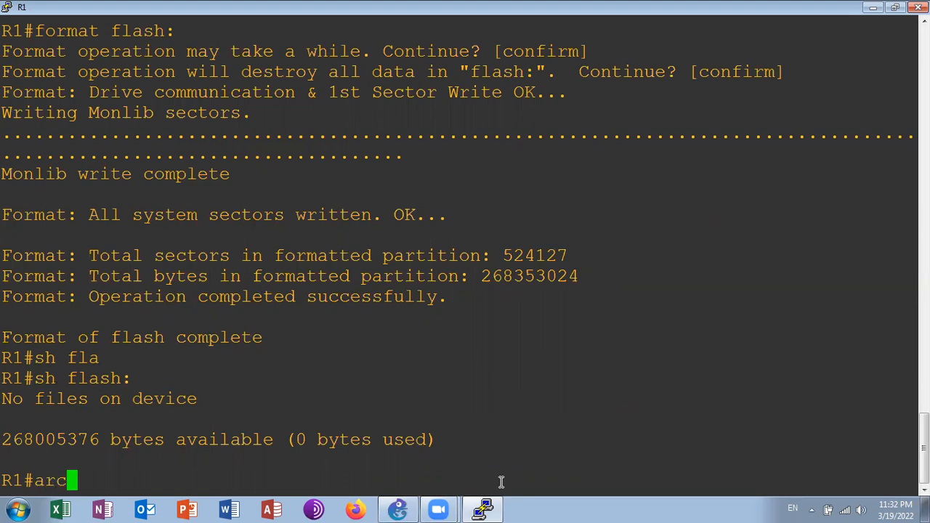
type("h")
key("Tab")
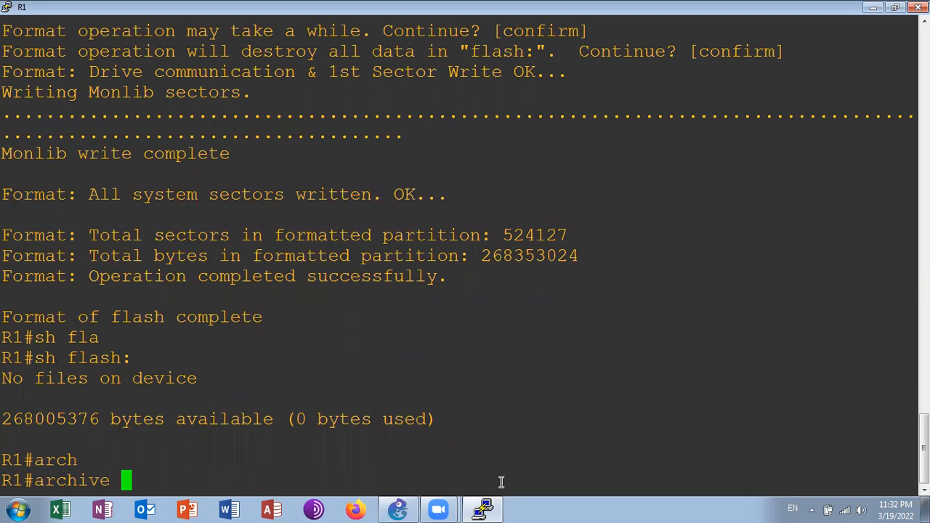
type("tar")
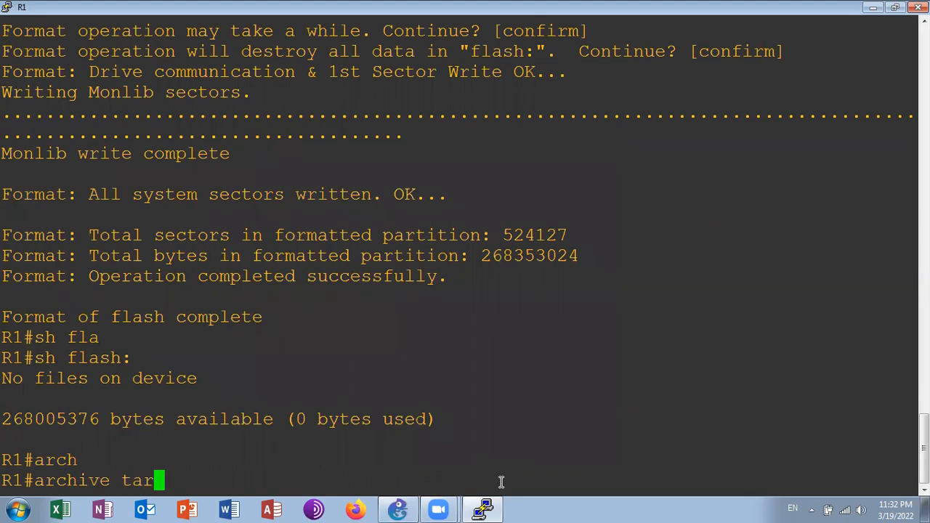
type(" /xtr")
key("Tab")
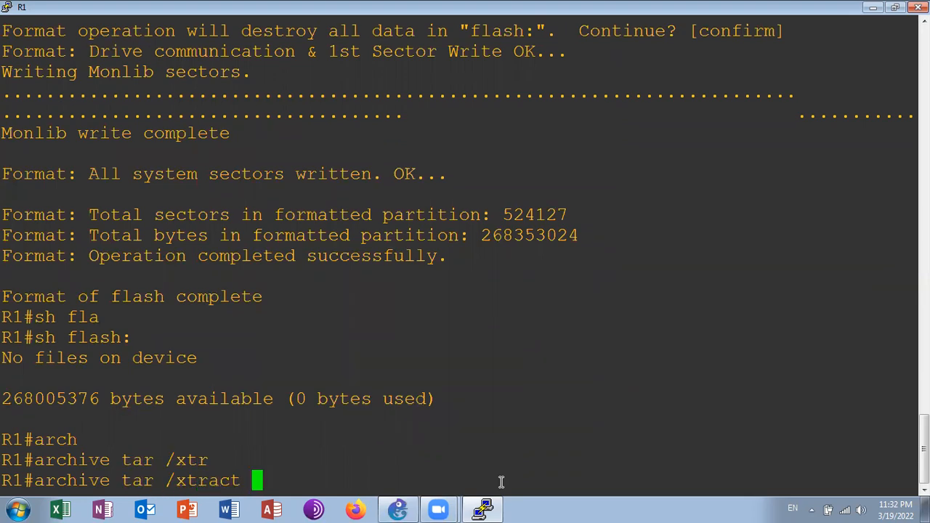
type("tf")
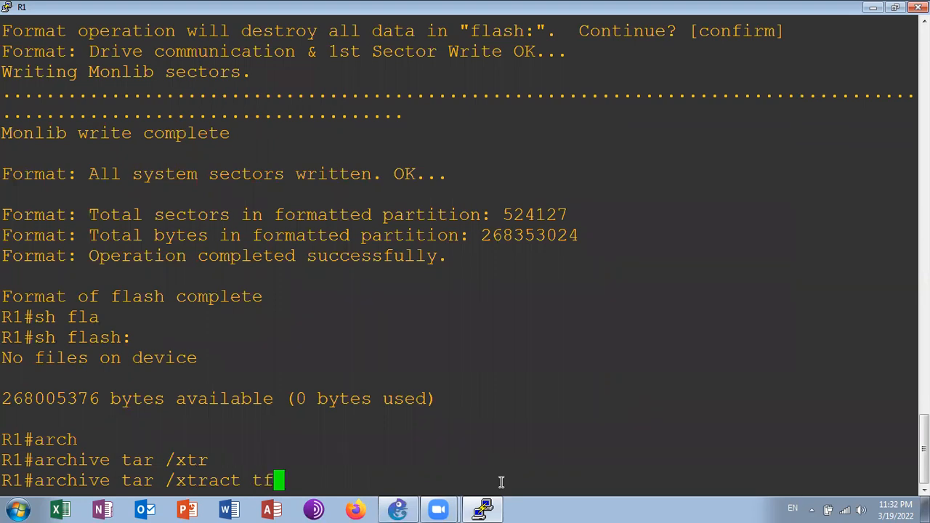
type("tp://192.168.1")
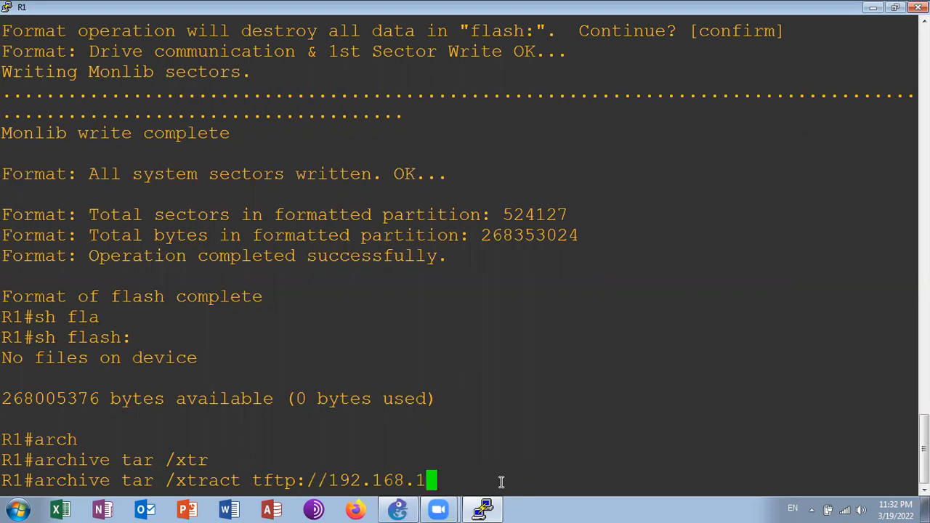
type(".76")
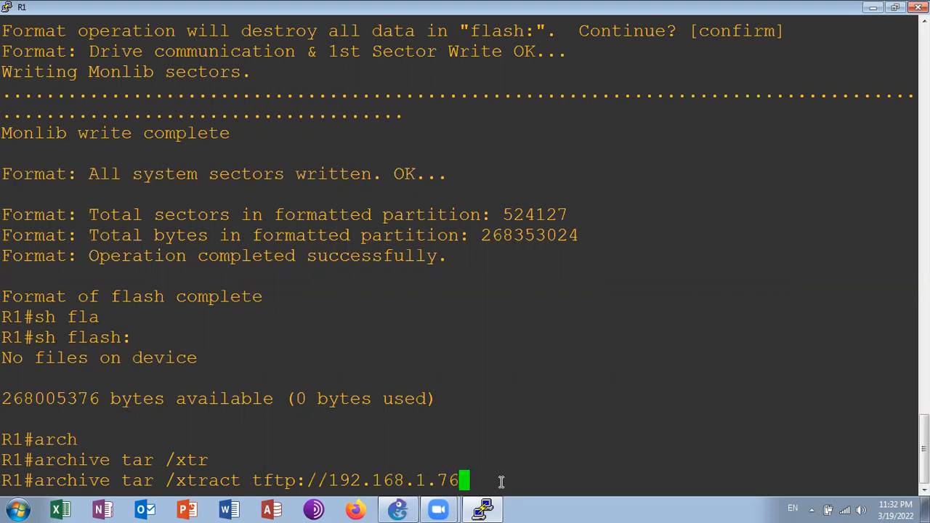
type("/cme-")
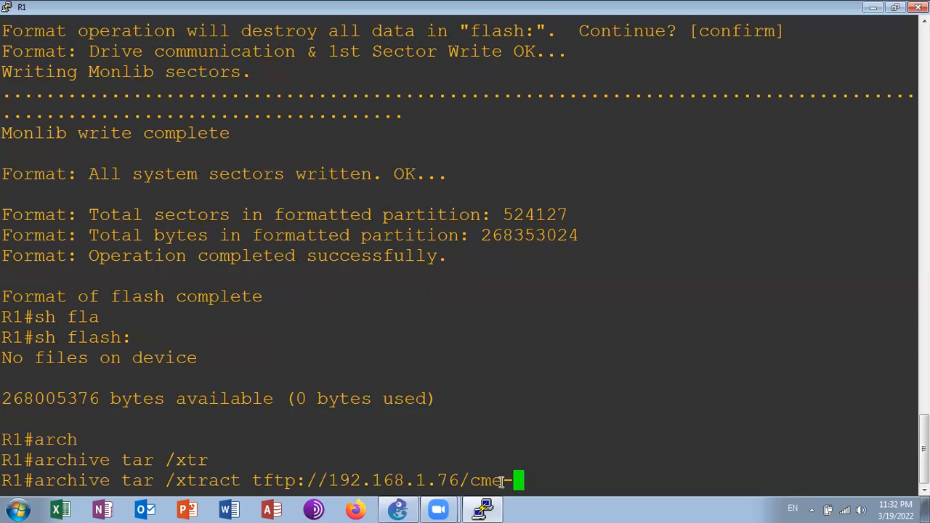
type("gui-8.0.0")
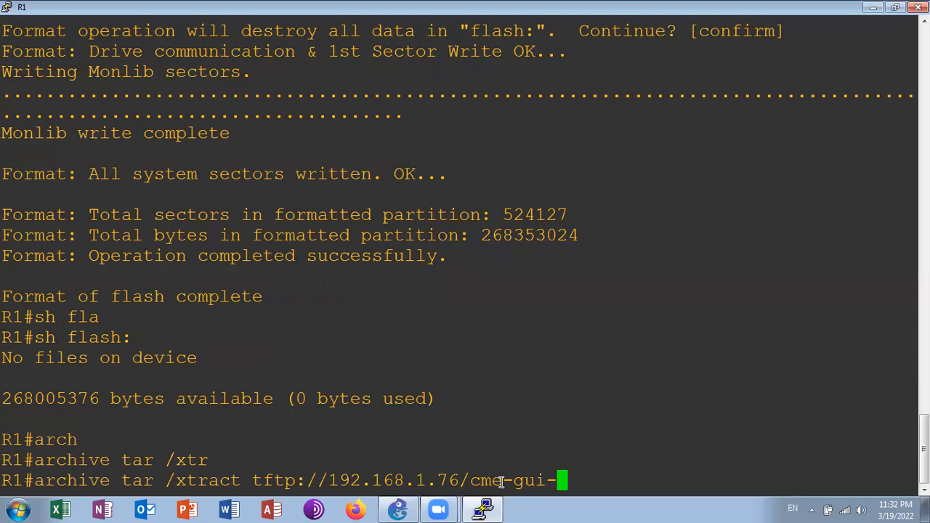
type(".0")
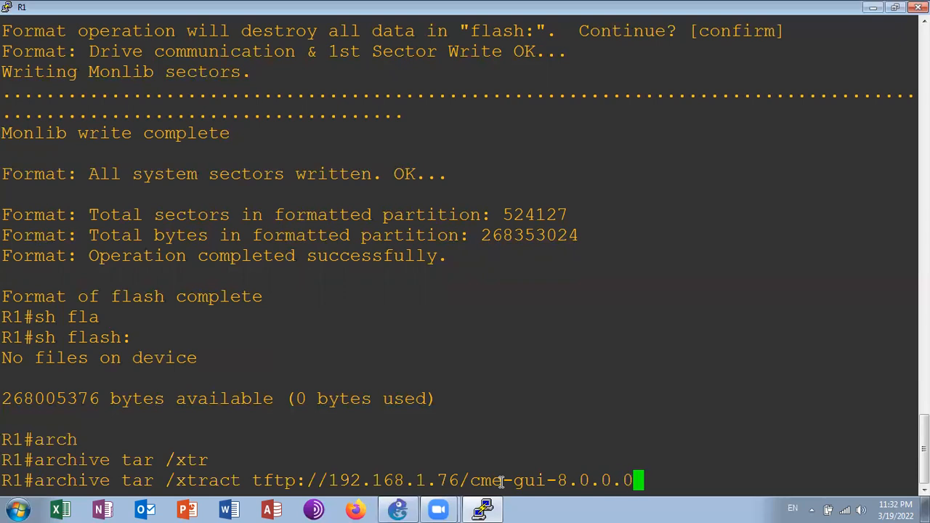
type(".tar flasj")
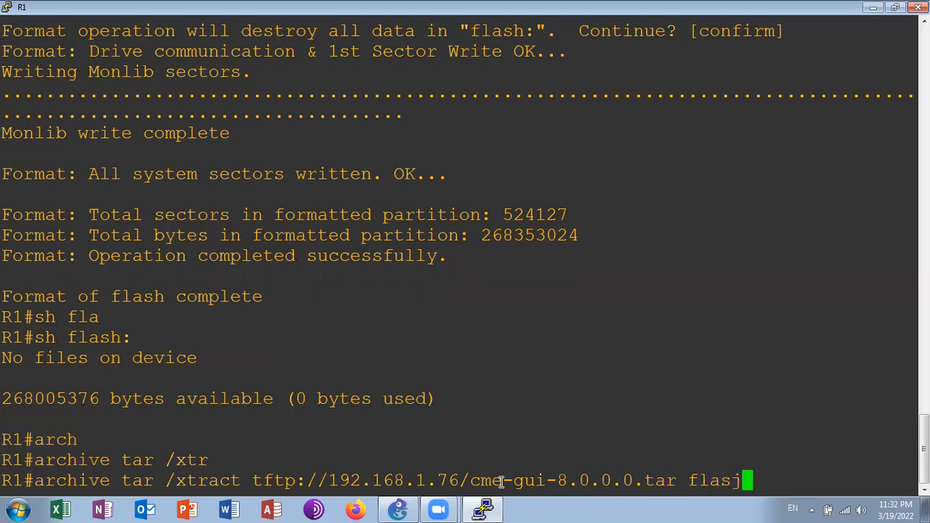
key("BackSpace")
type("h:")
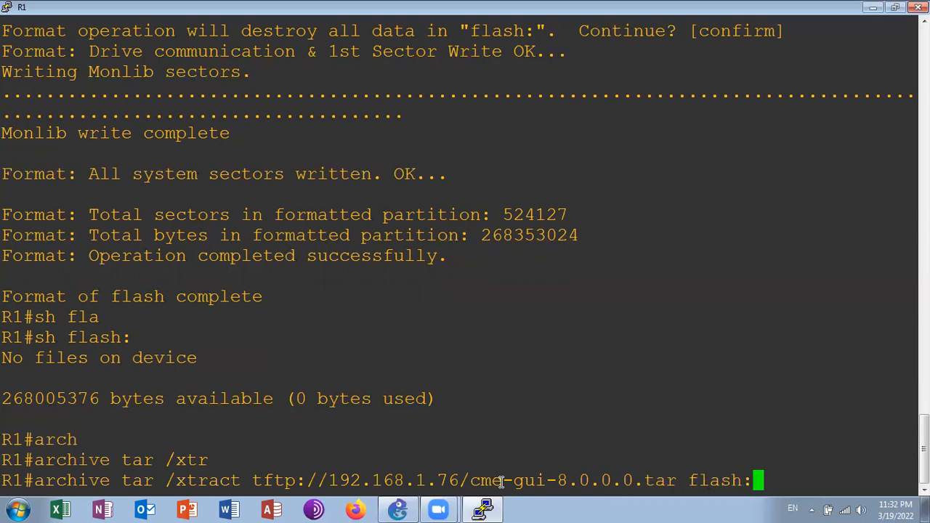
key("Return")
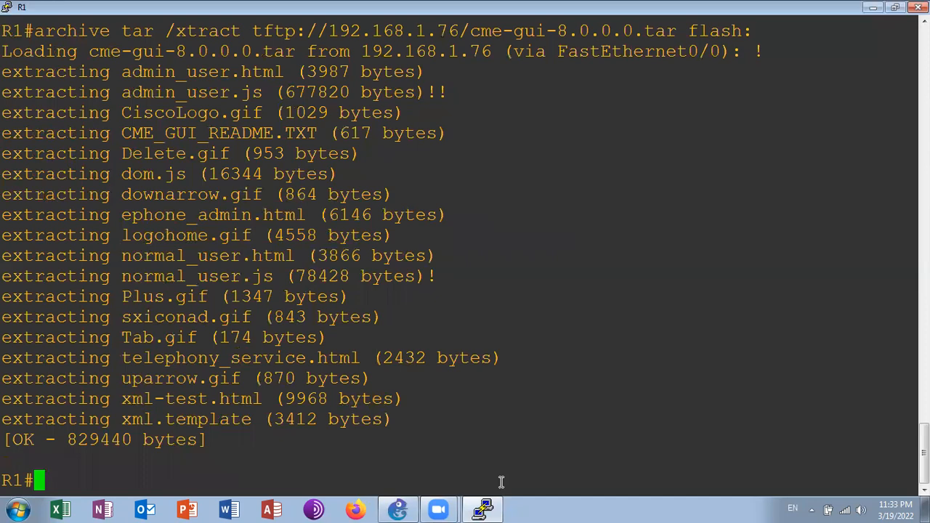
List the contents of flash: on R1 to check the extracted CME GUI files
type("sh fla")
key("Tab")
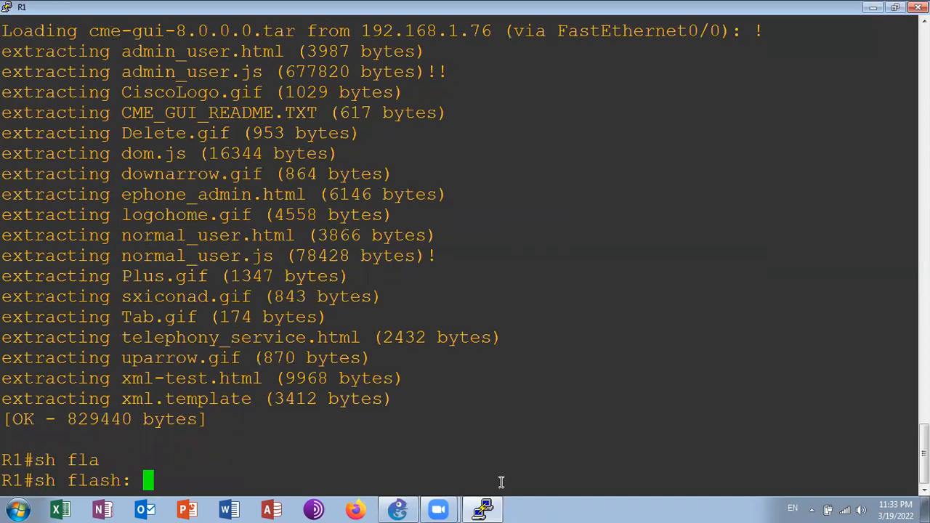
key("Return")
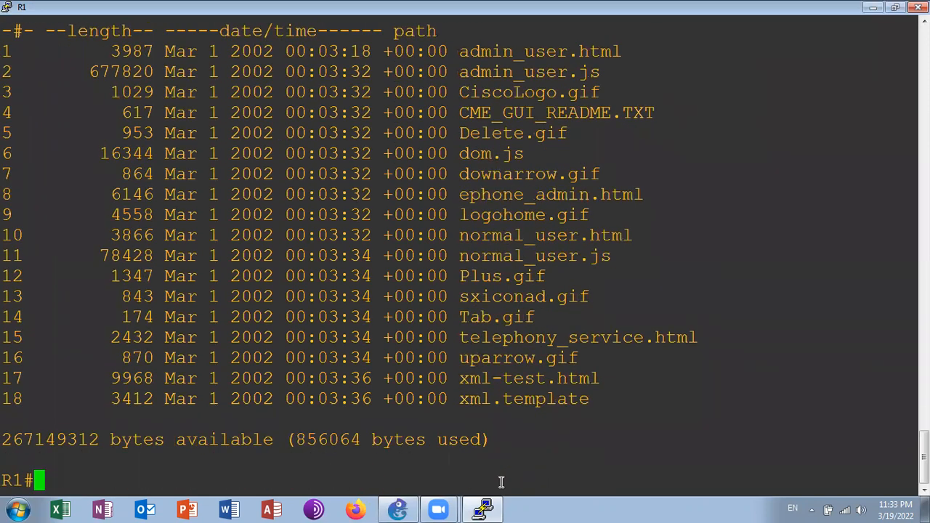
Enter global configuration mode on R1 and enable the HTTP server with ip http server
type("co")
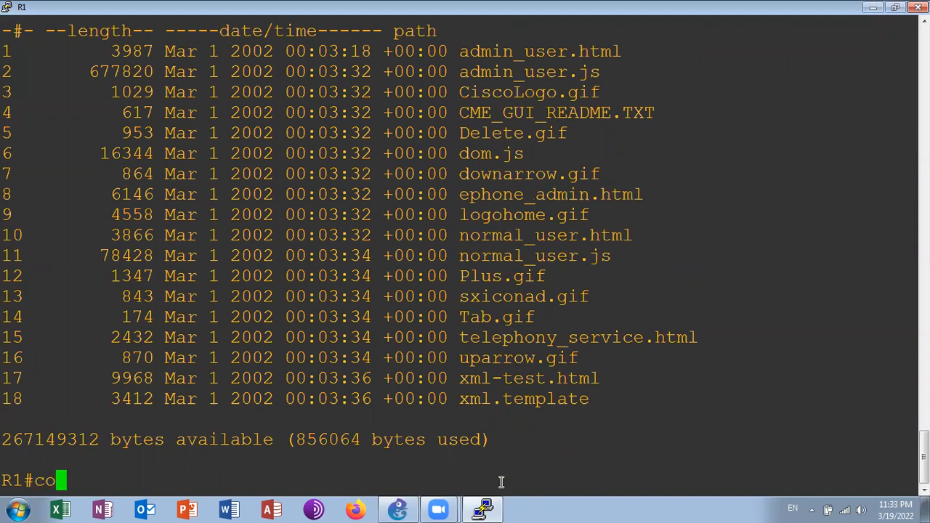
type("nf t")
key("Return")
type("ip http server")
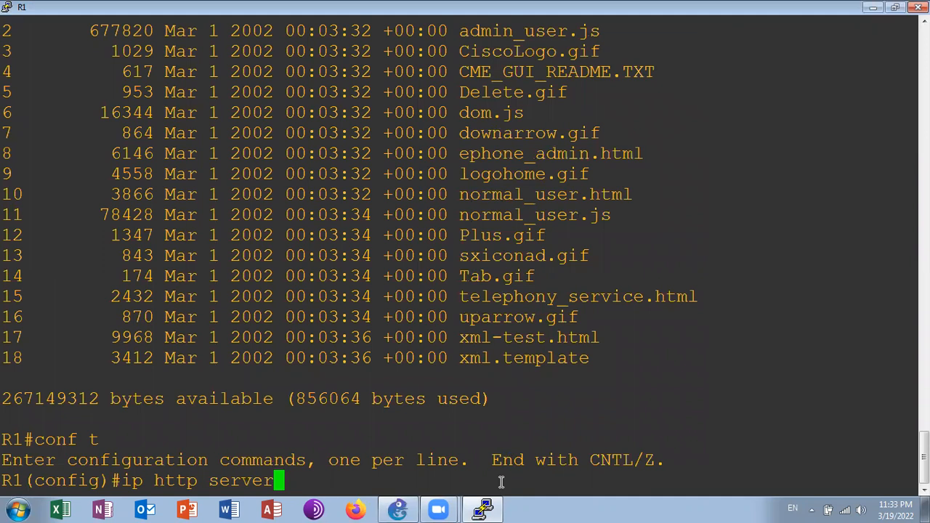
key("Return")
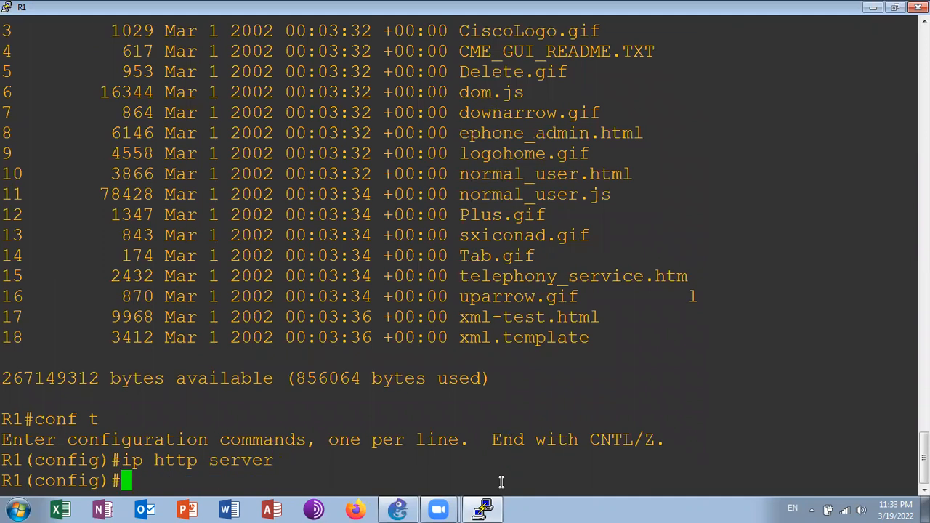
Set the HTTP server's authentication method to local with ip http authentication local
type("ip http ")
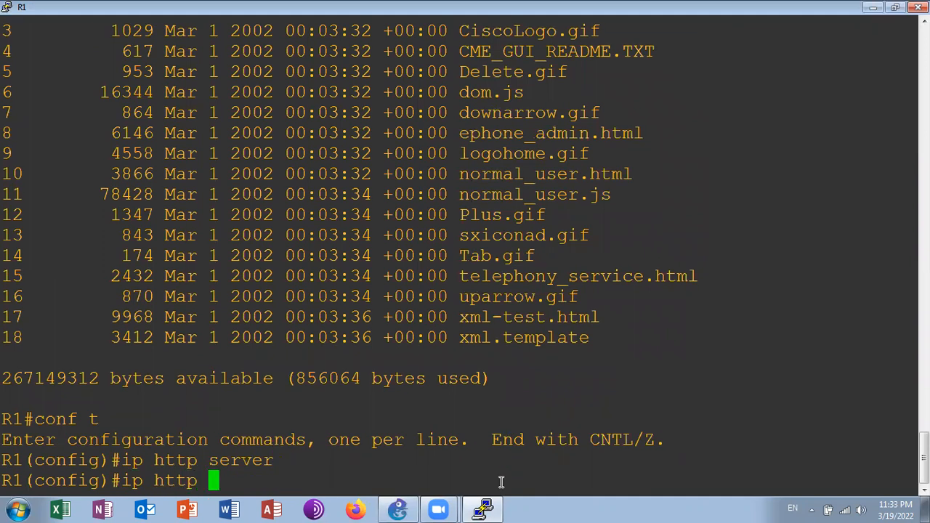
type("se")
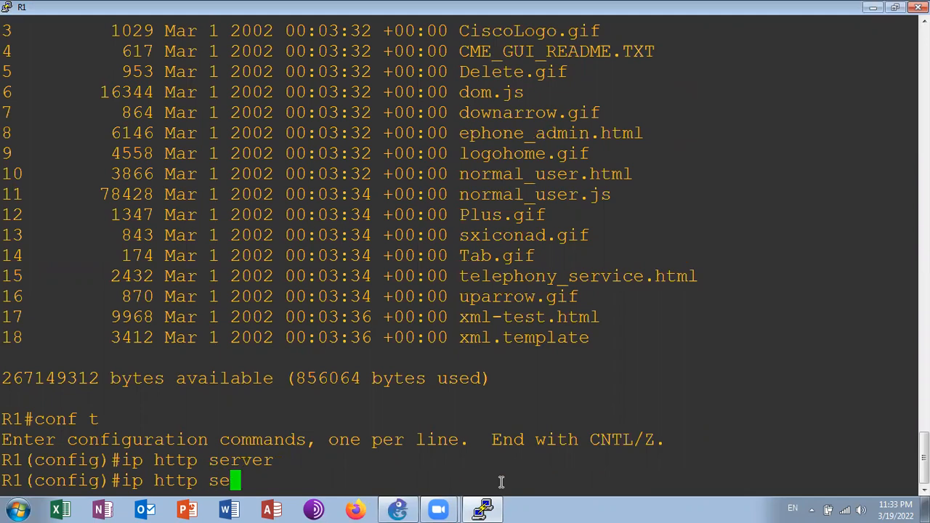
key("BackSpace")
key("BackSpace")
type("auth")
key("Tab")
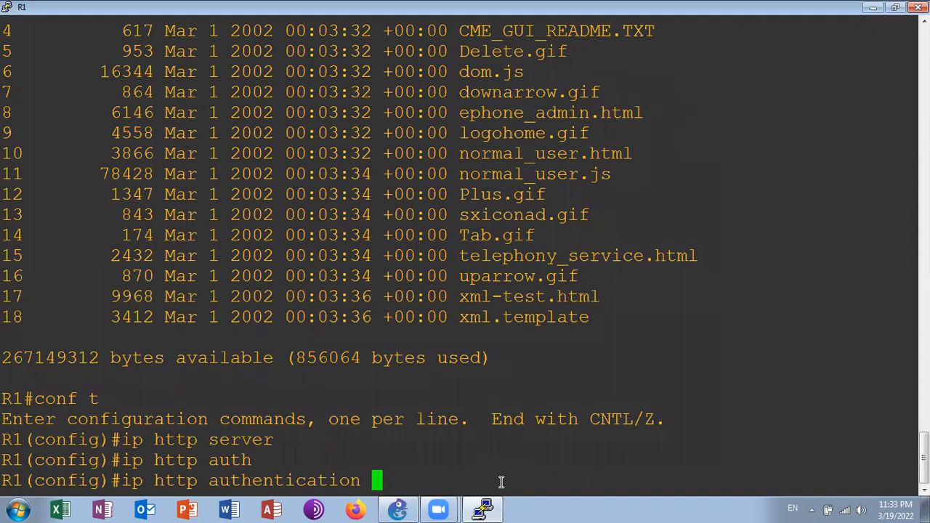
type("lo")
key("BackSpace")
type("ocal")
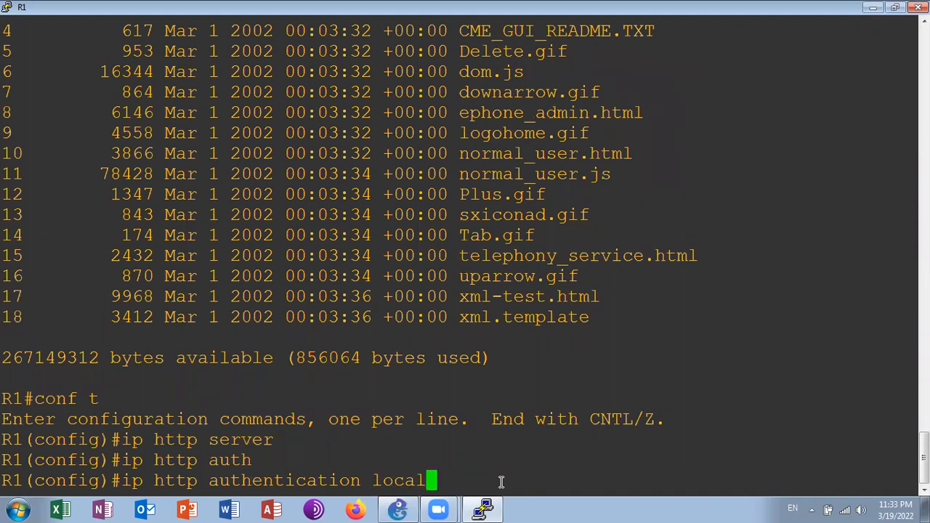
key("Return")
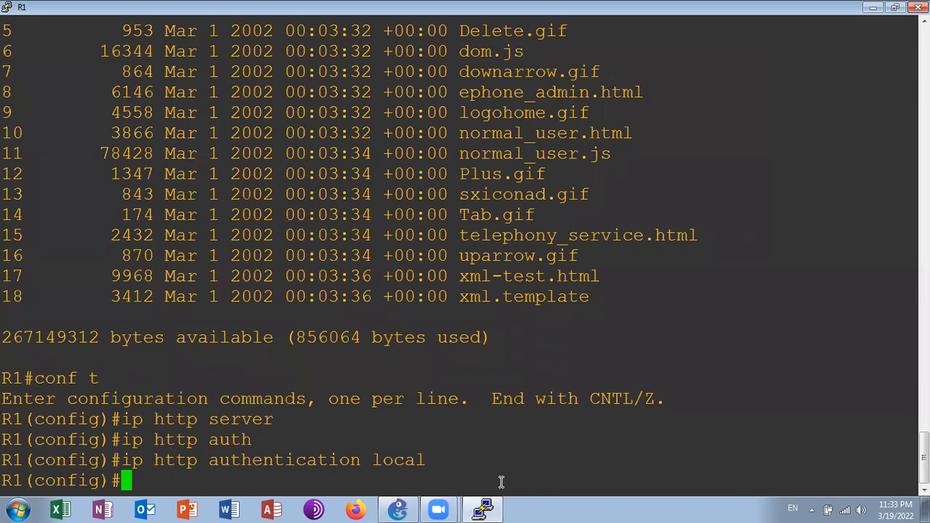
Begin a local user account command with the user's first name as username, followed by the privilege keyword
type("username")
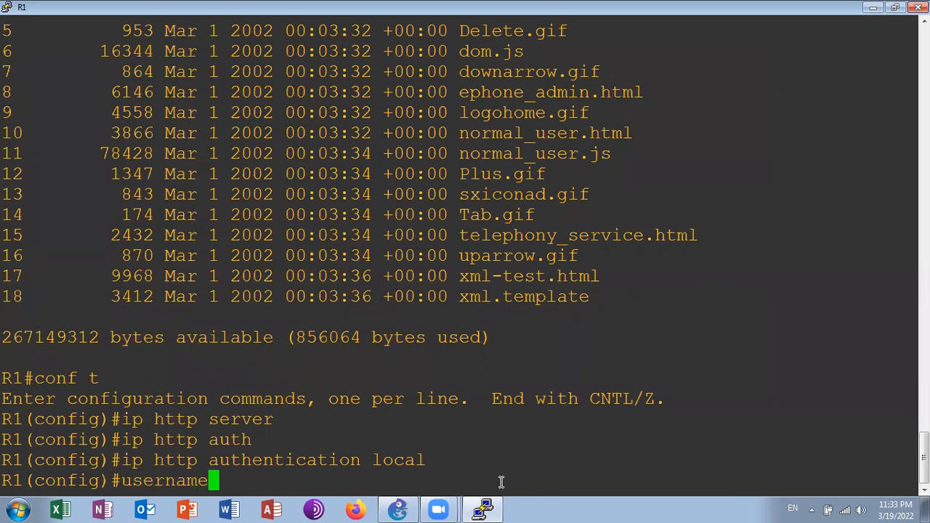
type(" tarun ")
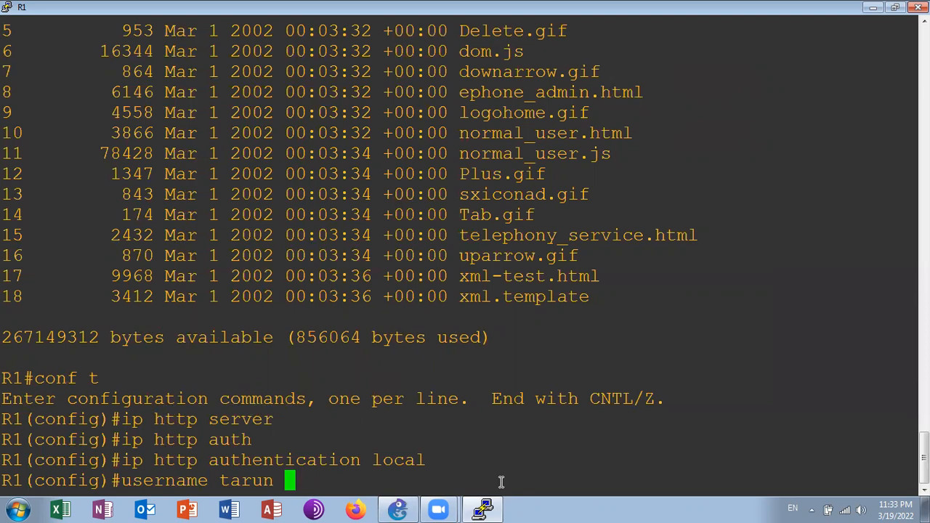
type("privilege 25")
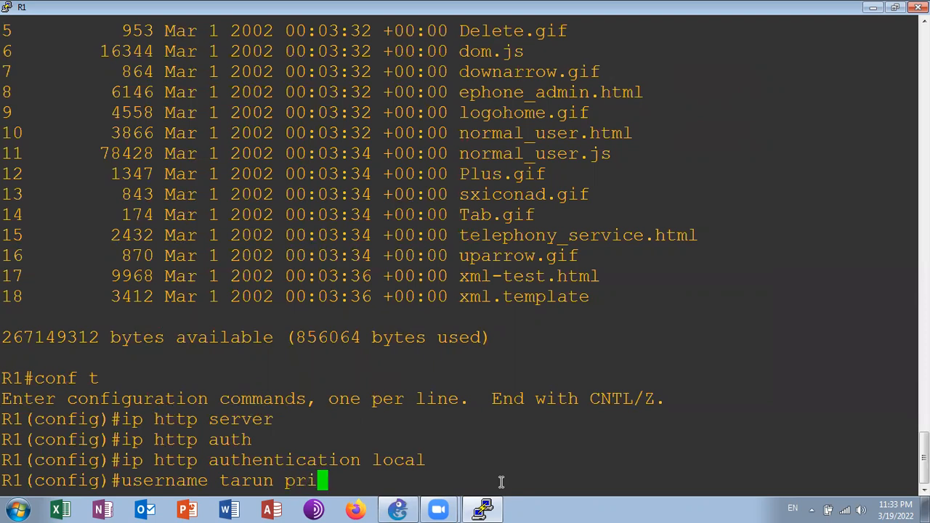